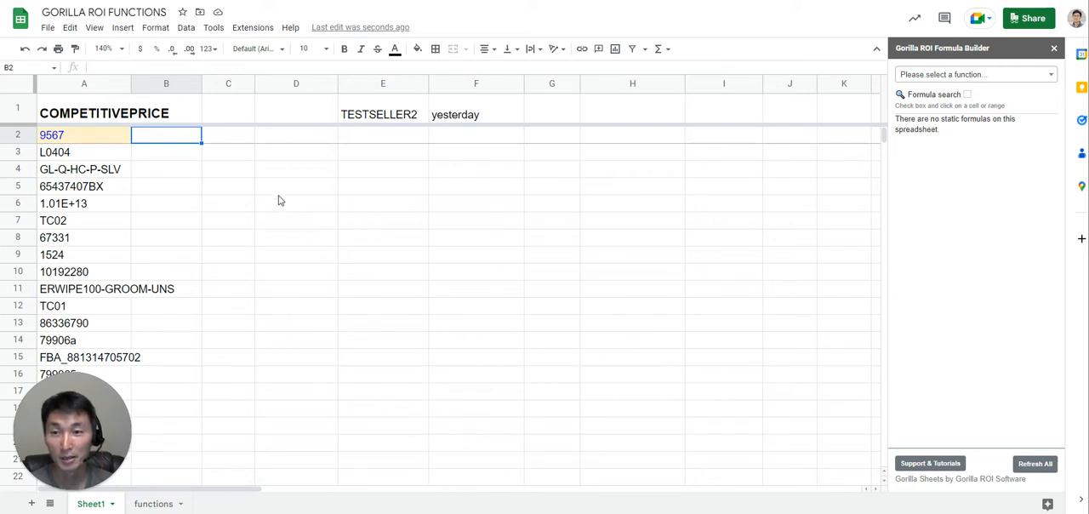
- Examine the Gorilla ROI connector's extension commands, the seller entry in E1 and the list formula in A2
click(252, 30)
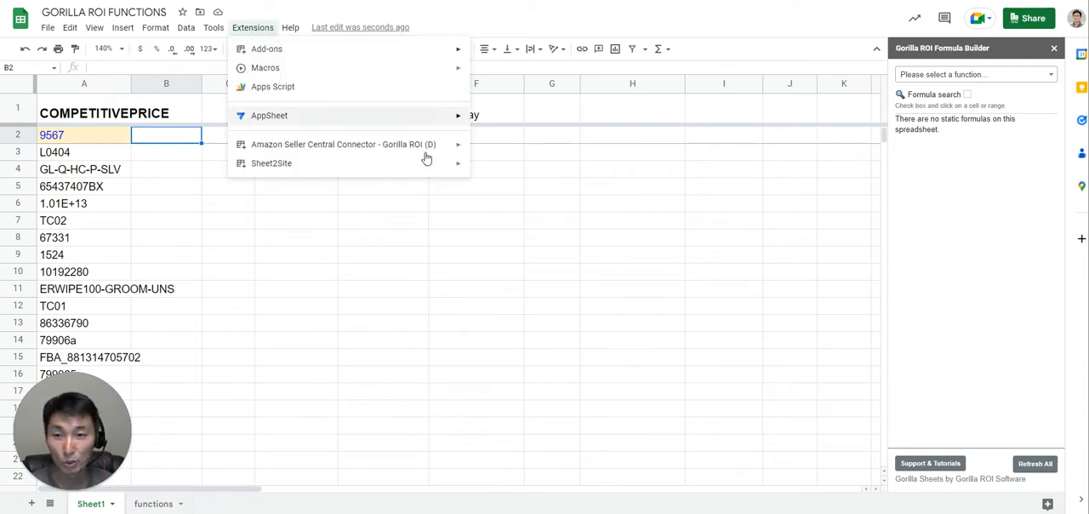
mouse_move(428, 149)
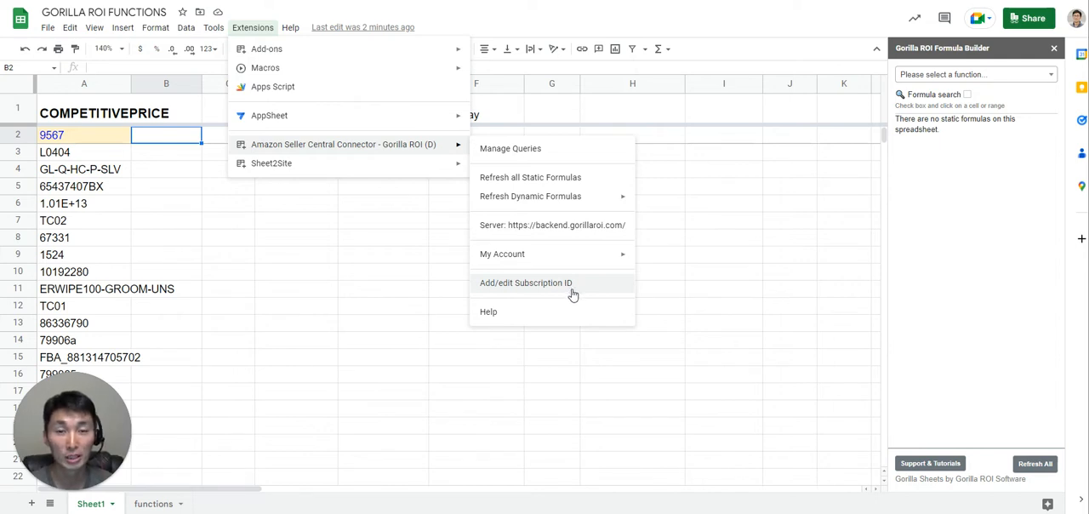
click(223, 220)
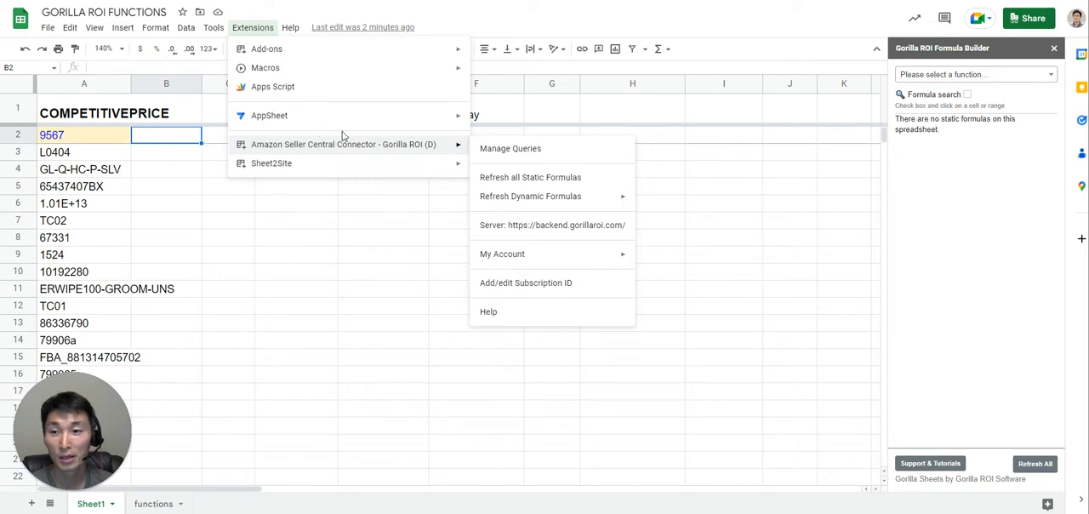
key(ctrl+Up)
key(ctrl+Right)
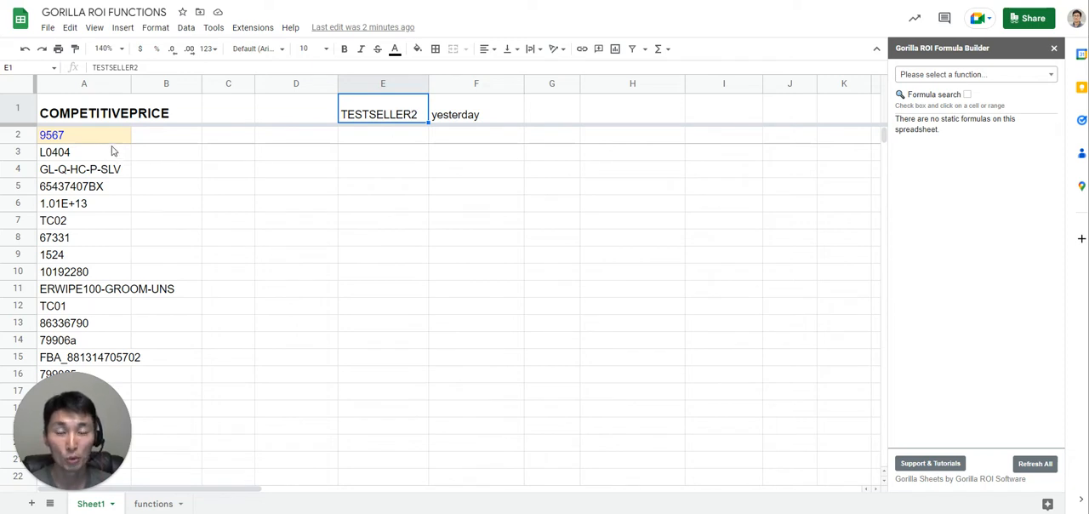
click(172, 146)
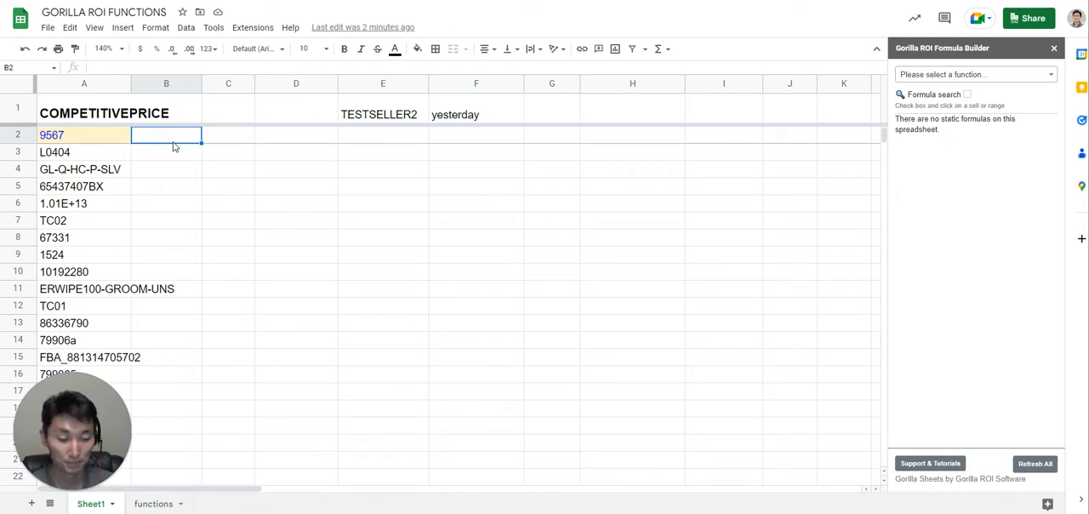
key(Left)
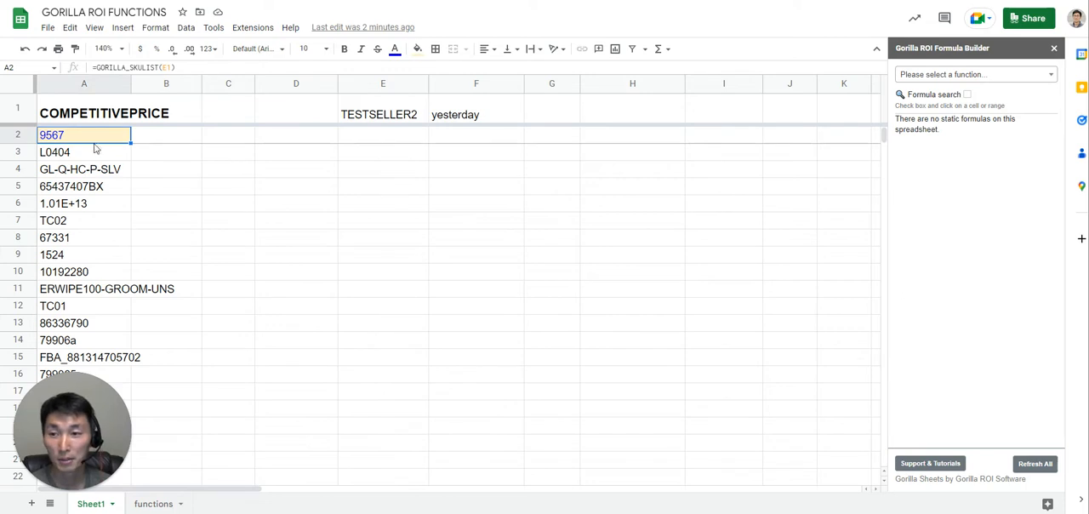
click(411, 111)
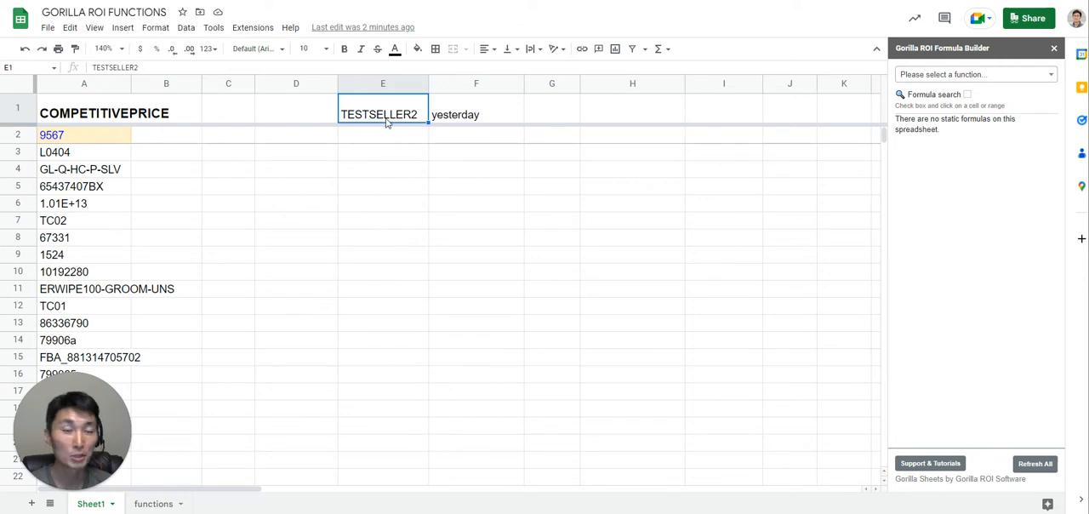
- Change the formula in A2 to =GORILLA_ASINLIST(E1) to list the seller's ASINs instead of SKUs
click(91, 139)
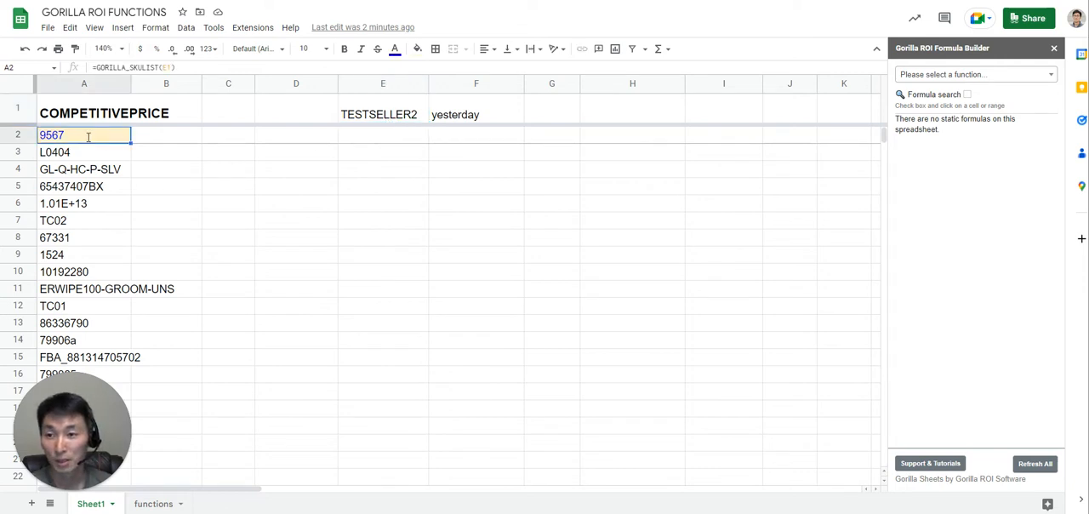
double_click(96, 138)
drag(96, 137, 109, 138)
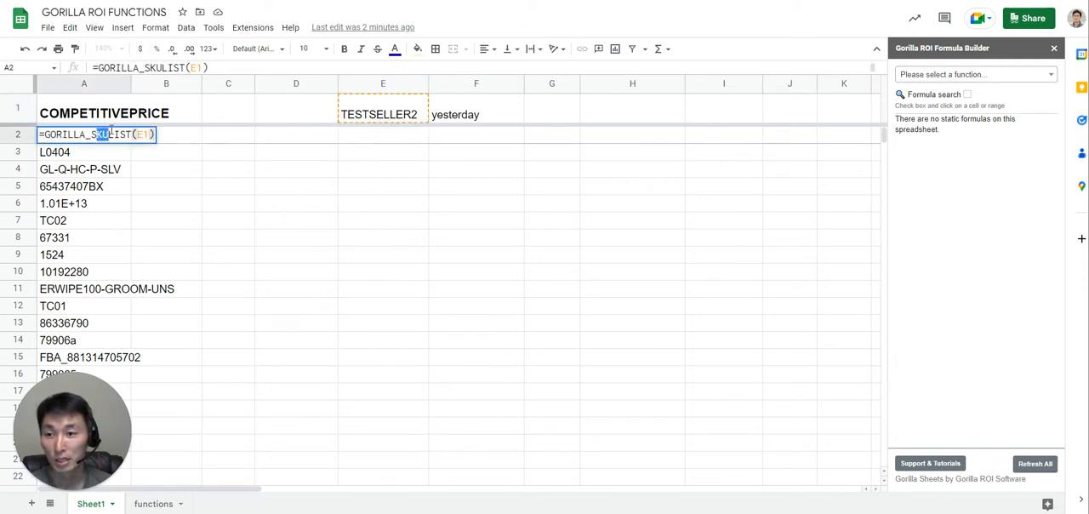
key(BackSpace)
key(BackSpace)
text(ASIN)
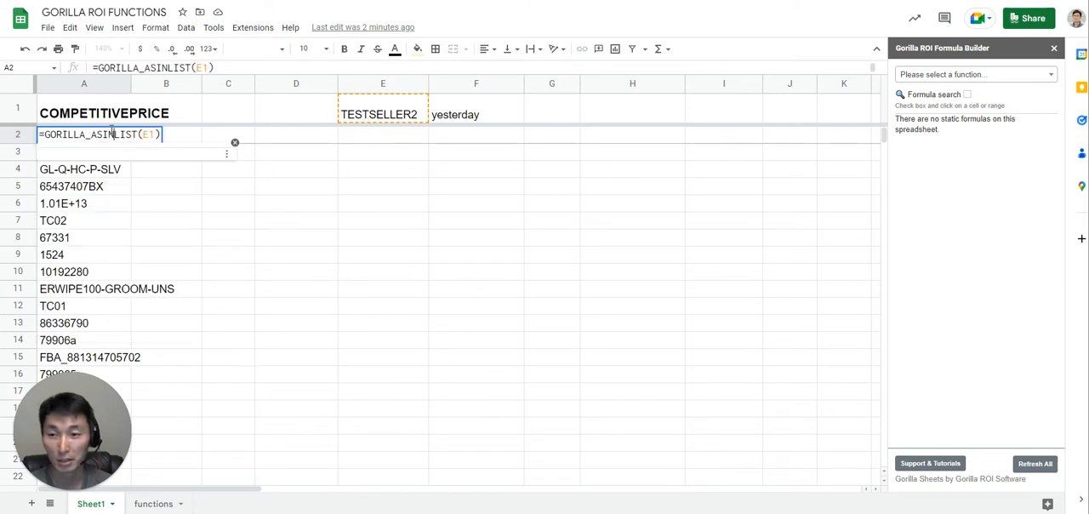
key(Return)
- Begin a GORILLA_COMPETITIVEPRICE formula in cell B2
click(141, 139)
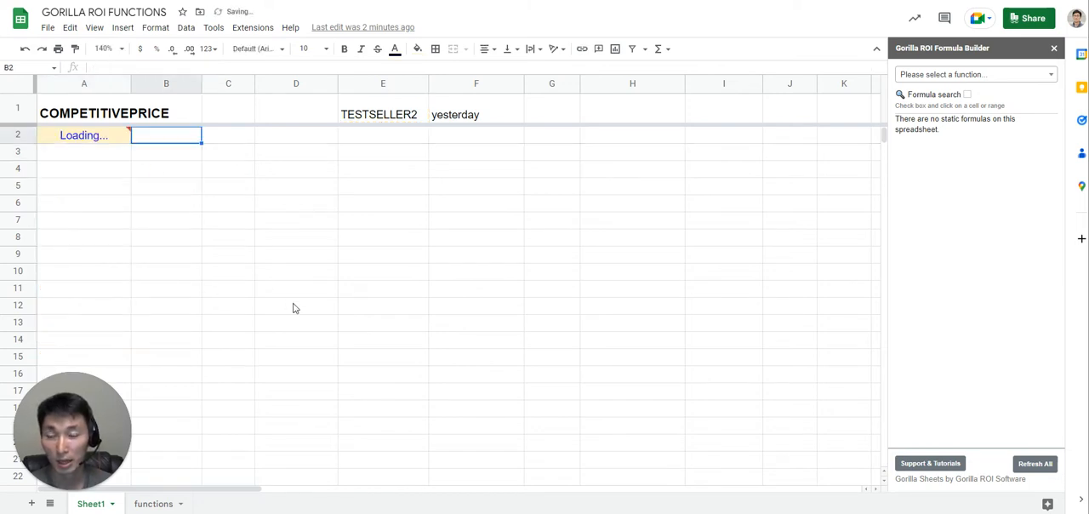
text(=gorilla_)
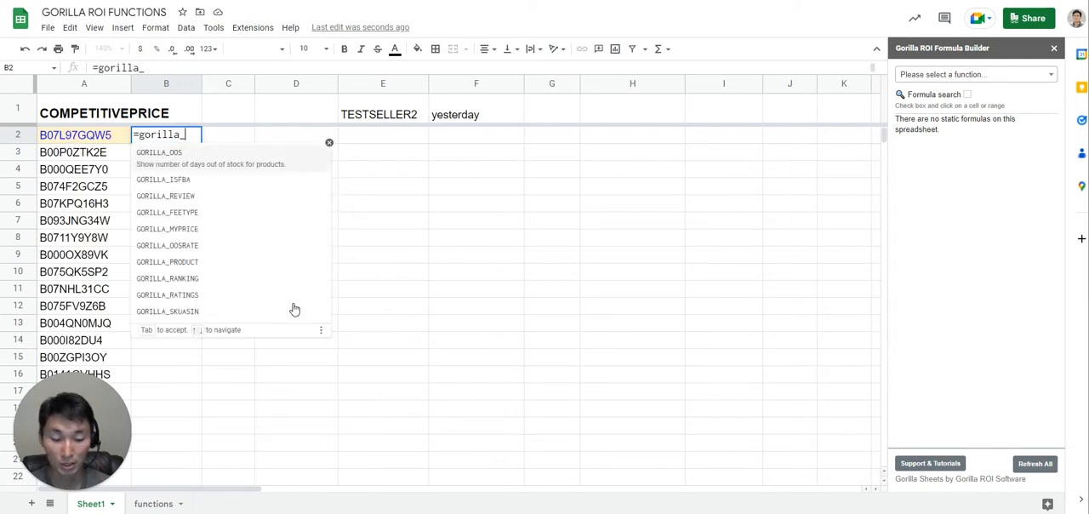
text(comp)
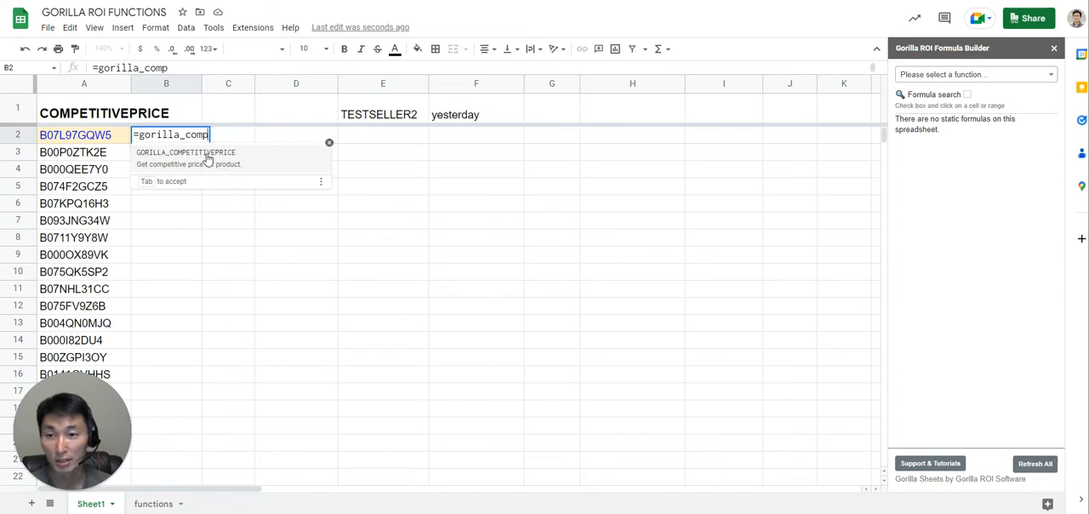
click(207, 159)
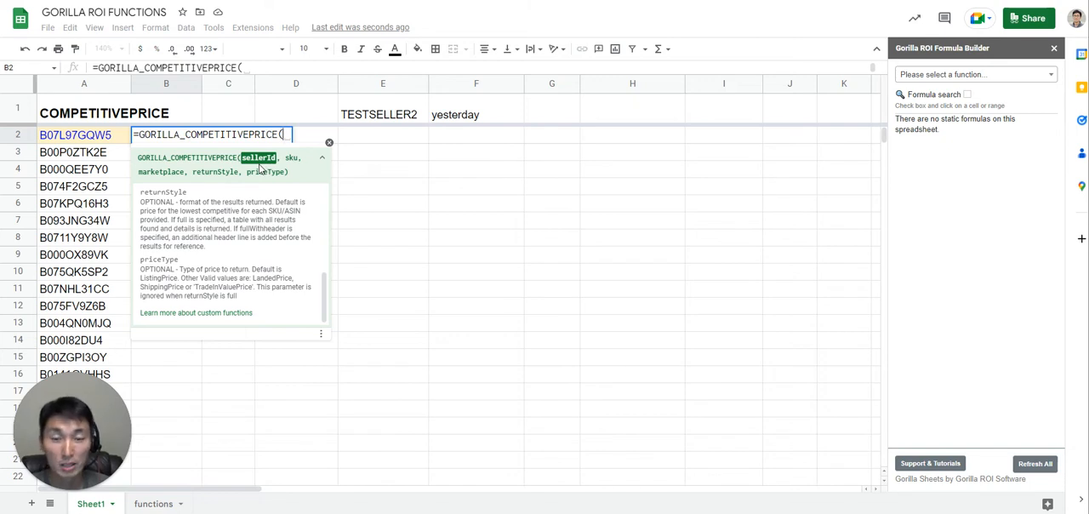
text("A743893674)
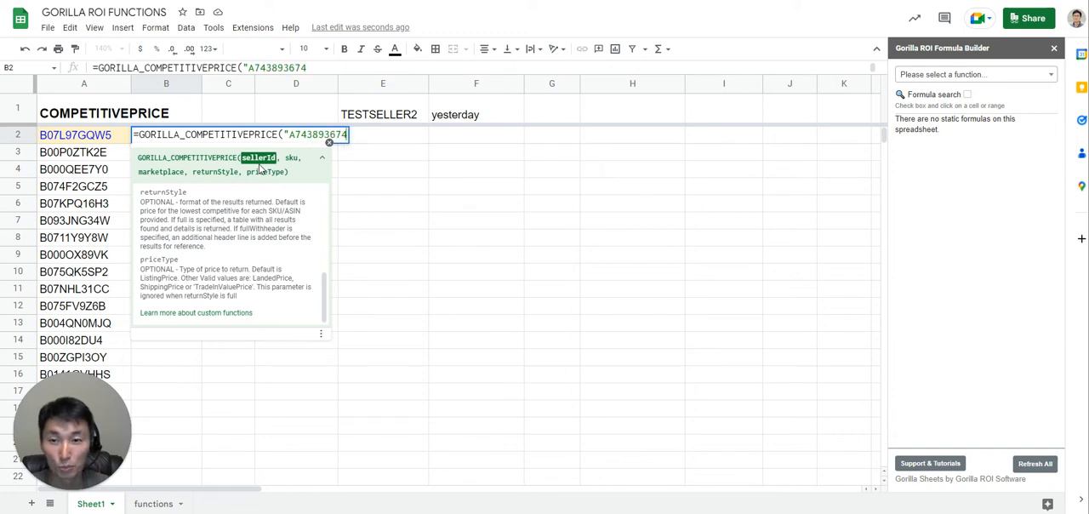
key(BackSpace)
key(BackSpace)
key(BackSpace)
key(BackSpace)
key(BackSpace)
key(BackSpace)
key(BackSpace)
key(BackSpace)
key(BackSpace)
key(BackSpace)
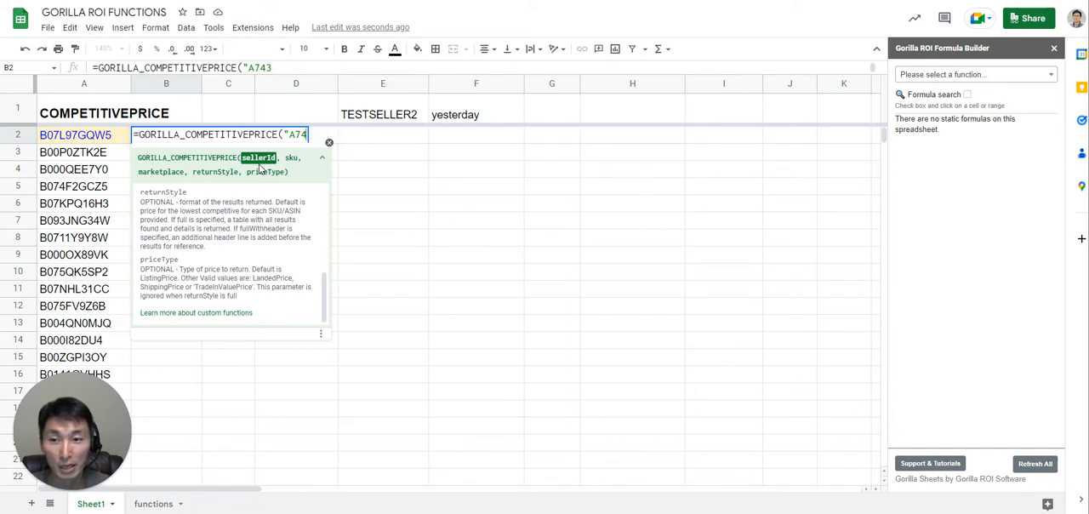
key(BackSpace)
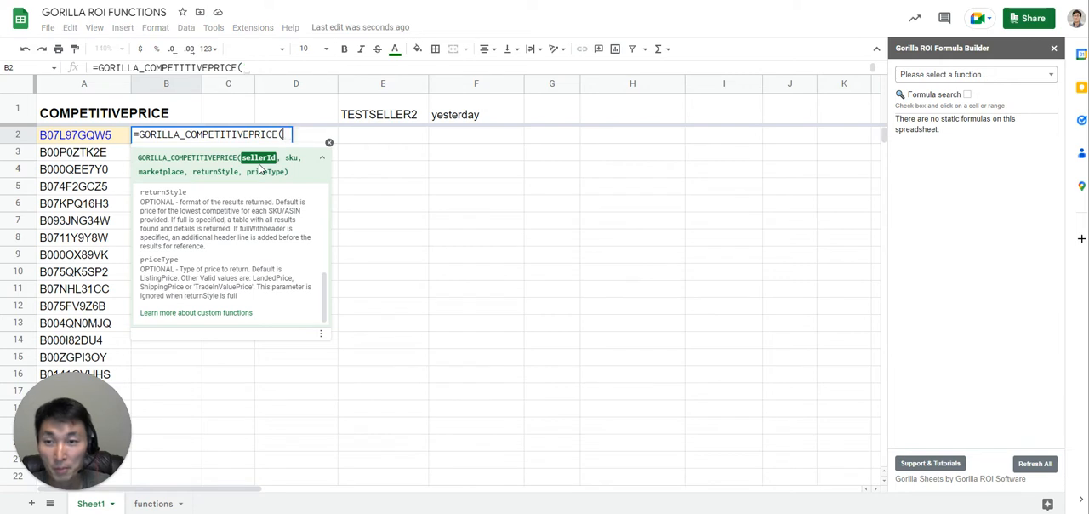
- Complete the B2 formula with E1 as the seller ID and A2:A17 as the product range
click(368, 118)
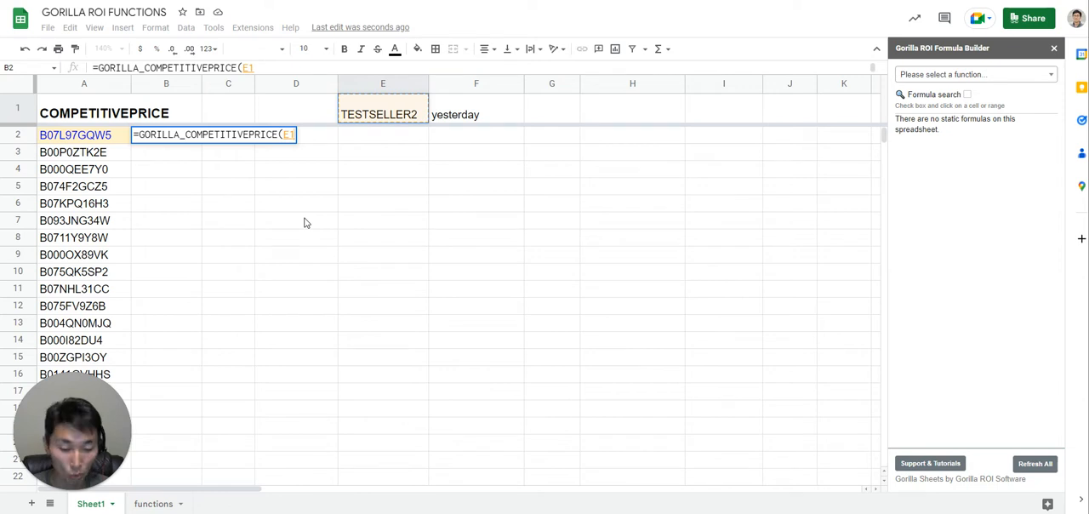
text(,)
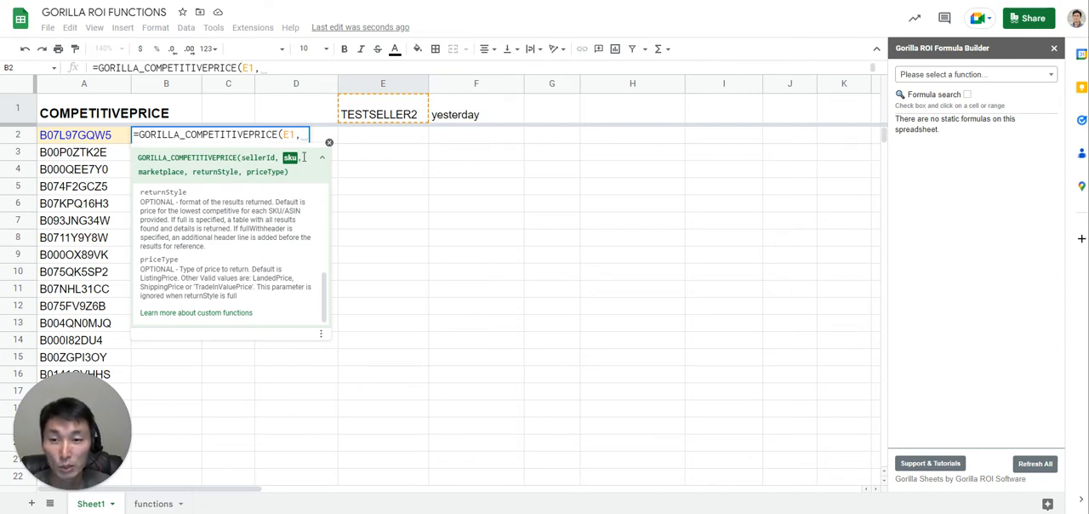
click(76, 139)
drag(75, 150, 109, 394)
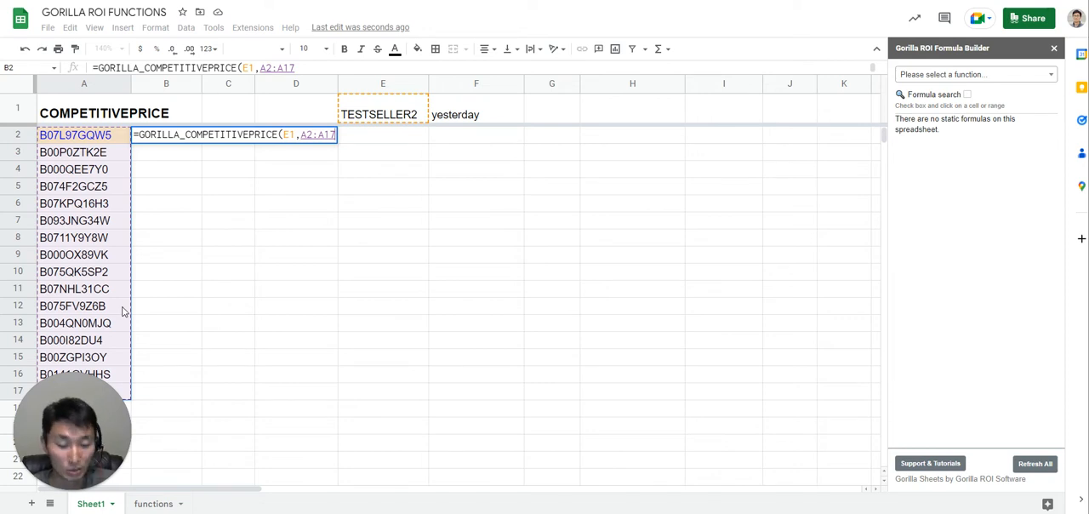
text())
key(Return)
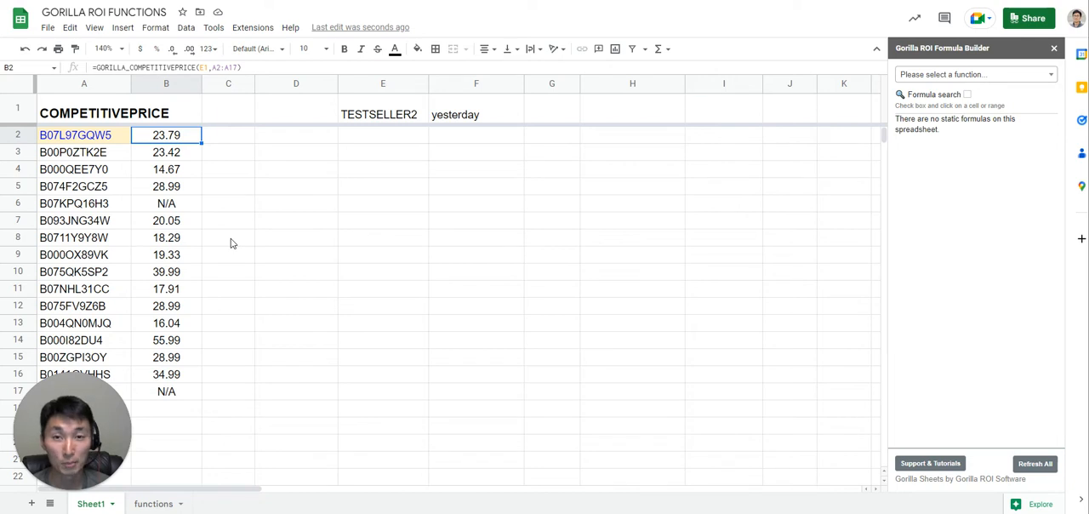
- Change the B2 formula to =GORILLA_COMPETITIVEPRICE(E1,A2) and fill it down through B12
click(169, 153)
click(170, 137)
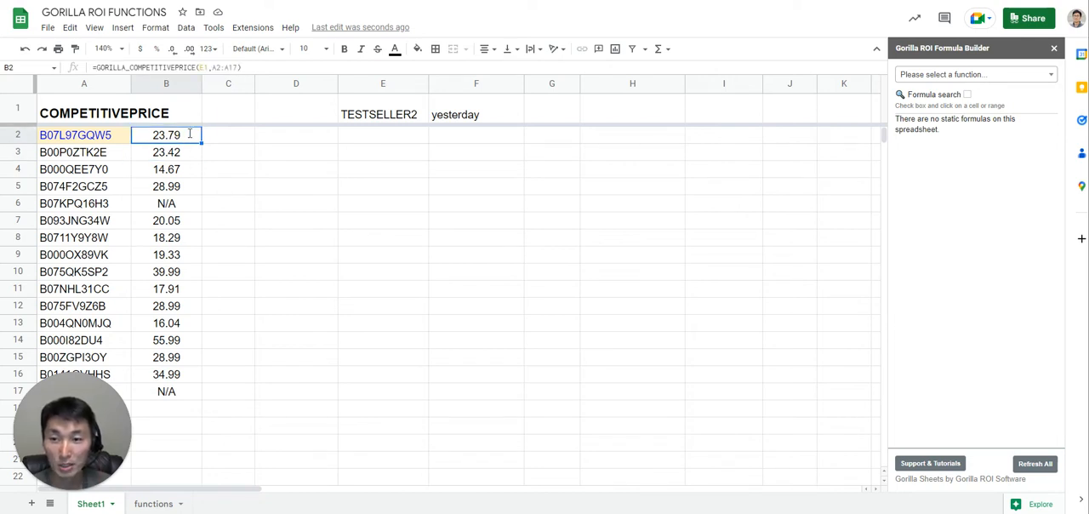
key(Return)
drag(314, 136, 420, 139)
key(BackSpace)
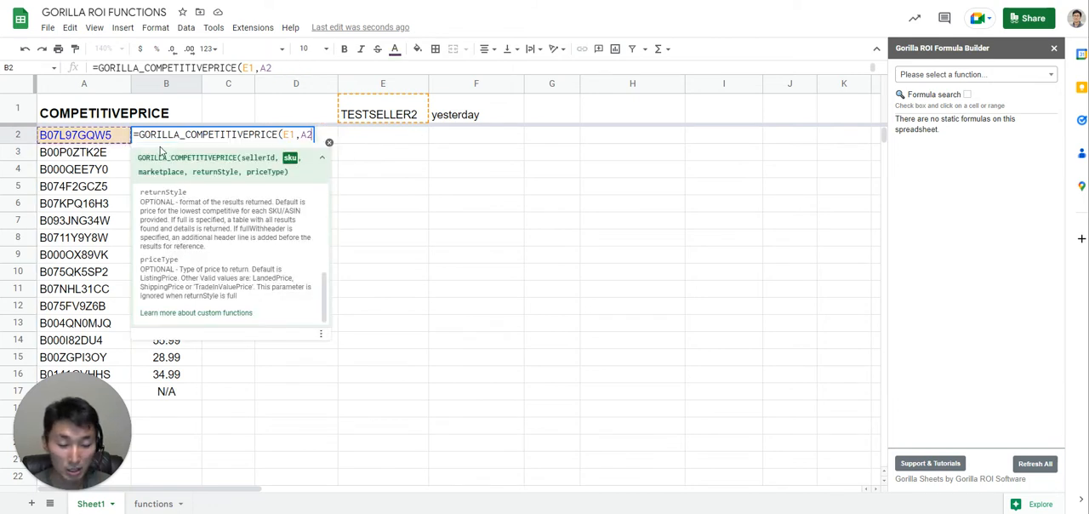
key(Return)
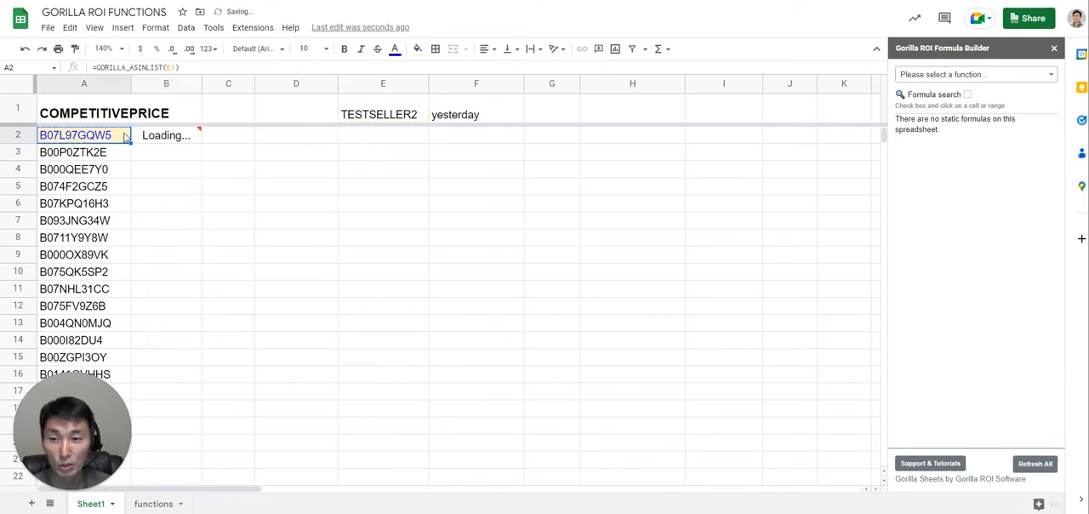
click(166, 141)
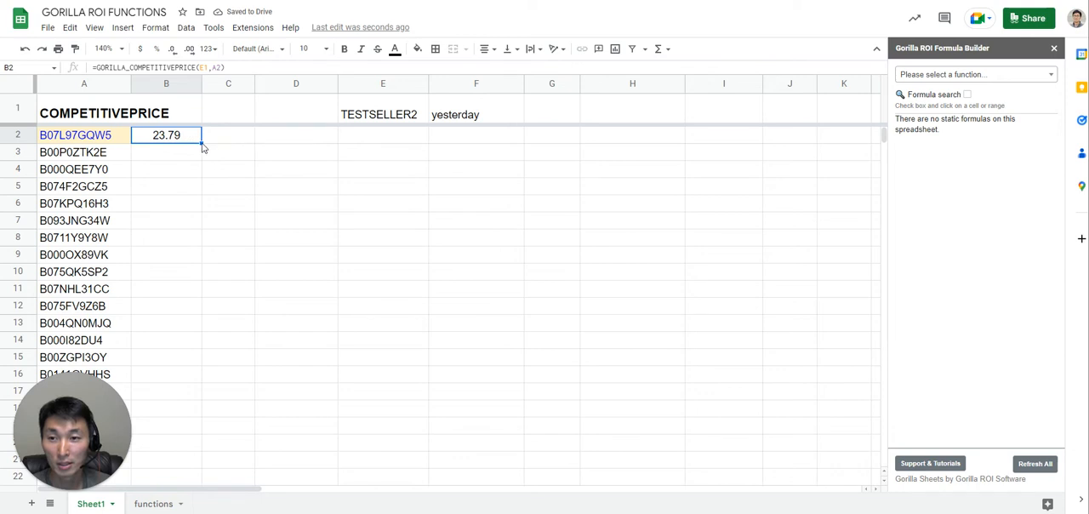
drag(202, 144, 273, 391)
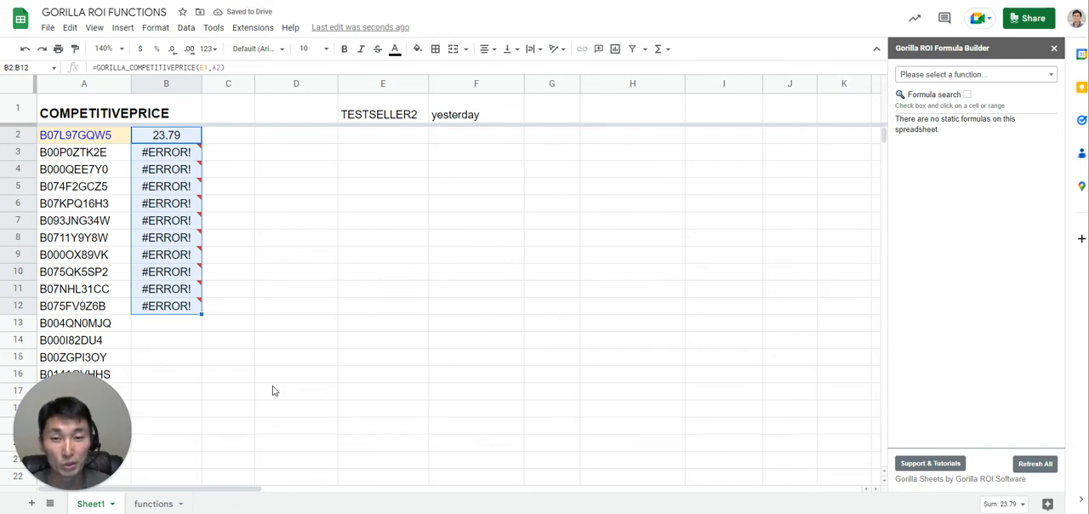
- Compare the seller ID and SKU references in the B2 and B3 formulas
click(186, 154)
double_click(187, 136)
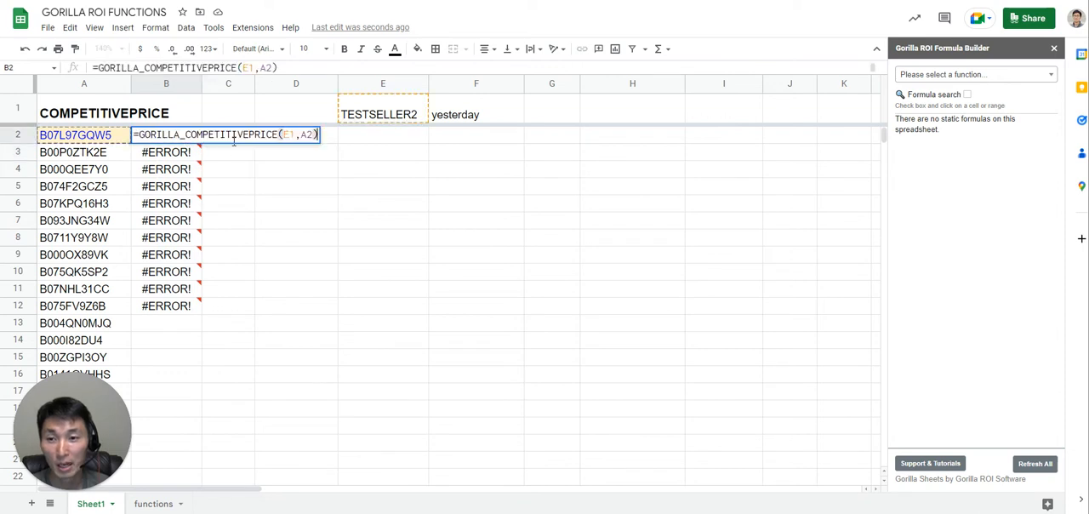
click(181, 154)
double_click(179, 154)
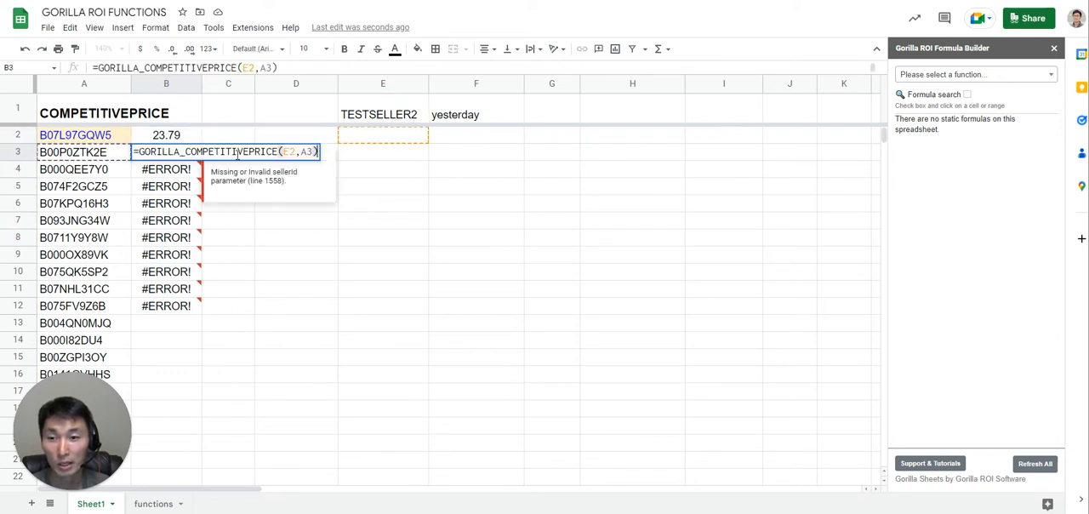
click(288, 152)
click(282, 175)
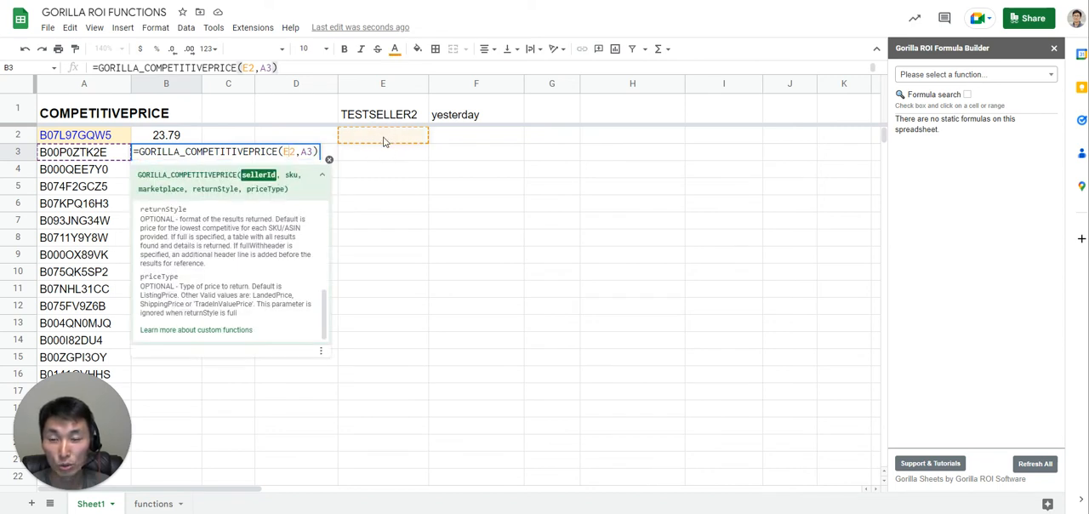
key(Escape)
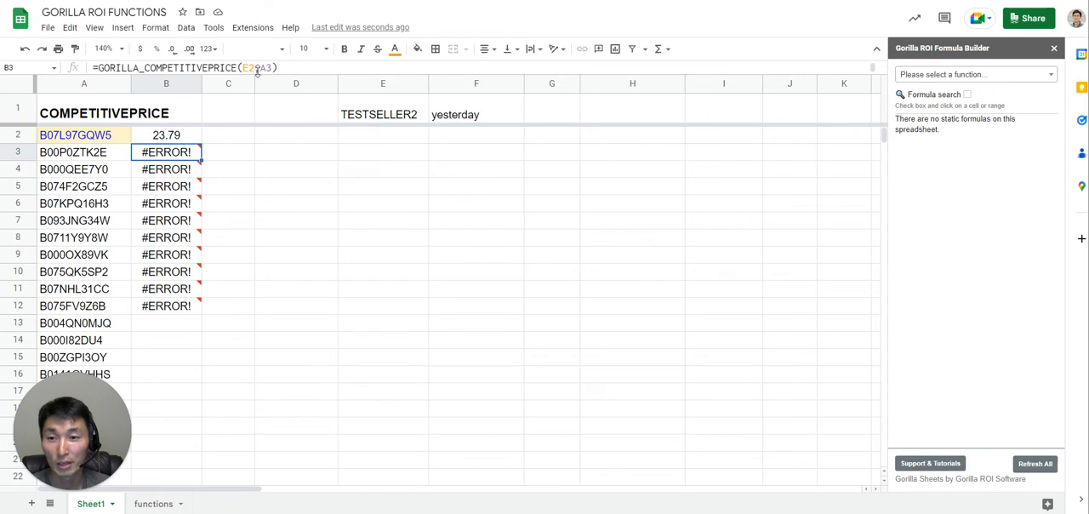
key(Up)
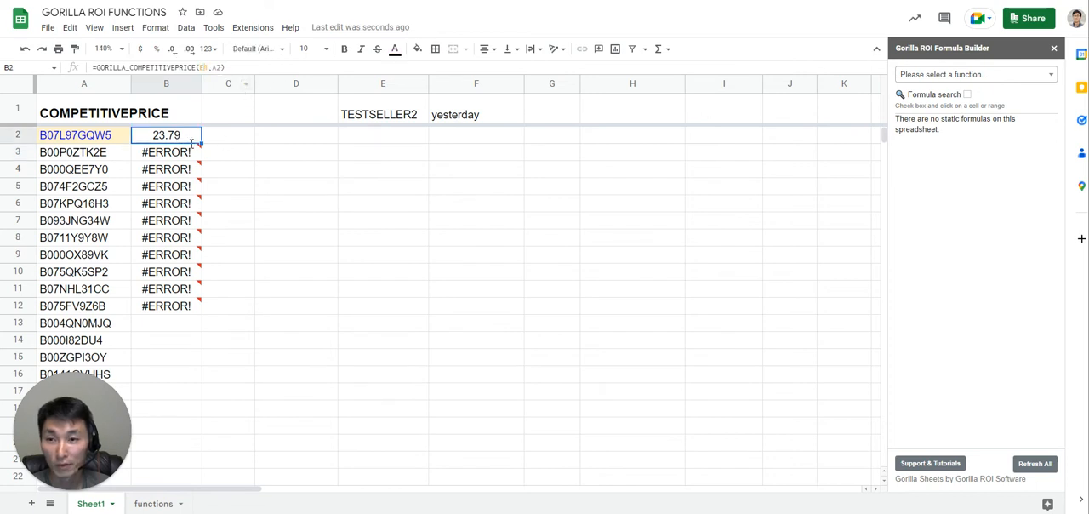
double_click(194, 141)
key(Escape)
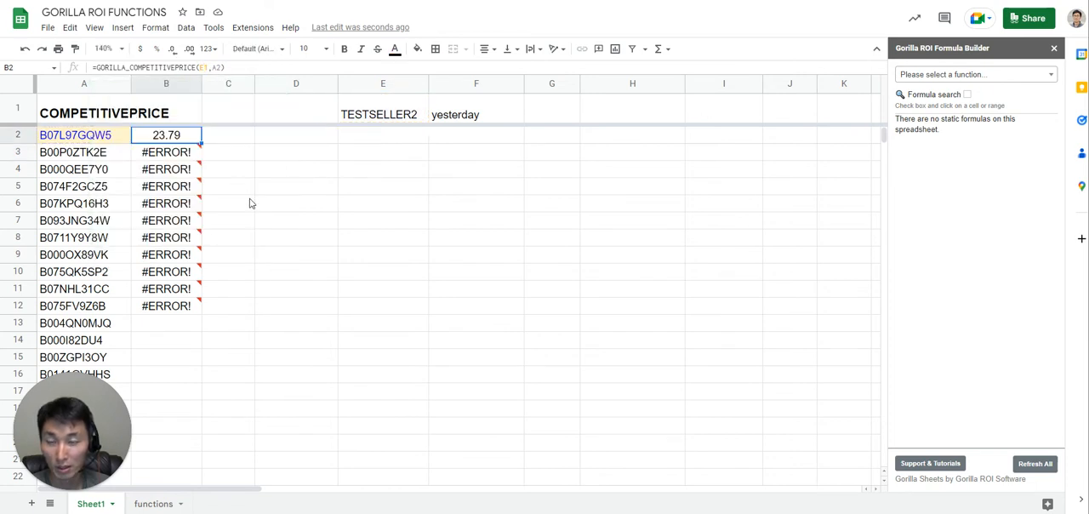
- Make the seller ID reference in the B2 formula absolute as $E$1
double_click(187, 138)
click(288, 135)
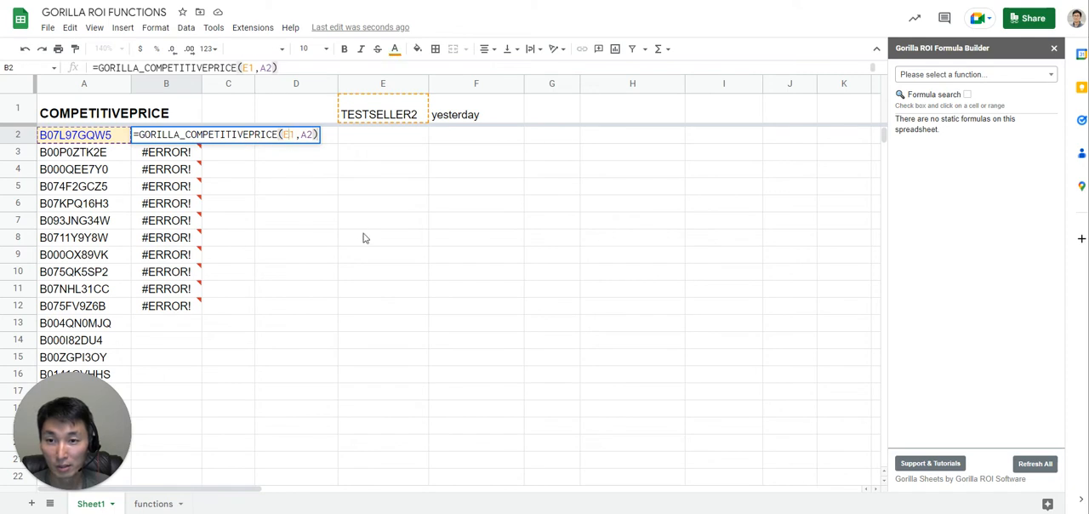
key(F4)
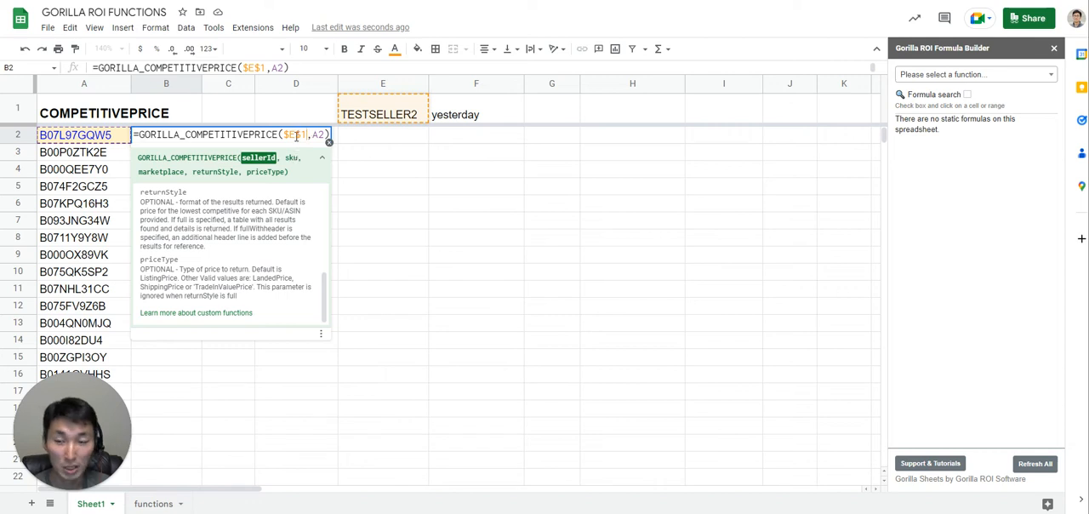
key(Return)
- Confirm the B2 formula and fill it down through B12
click(198, 138)
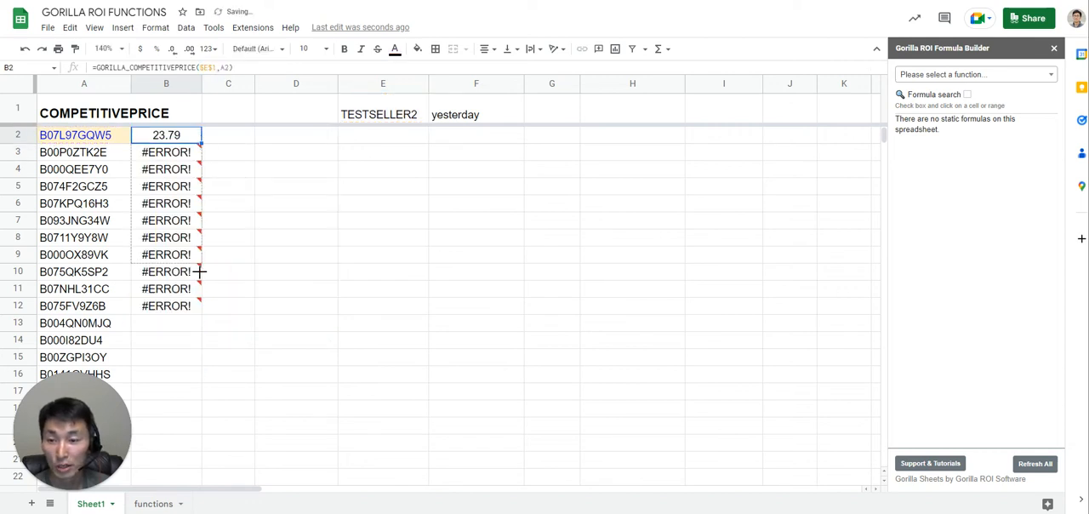
drag(199, 271, 198, 305)
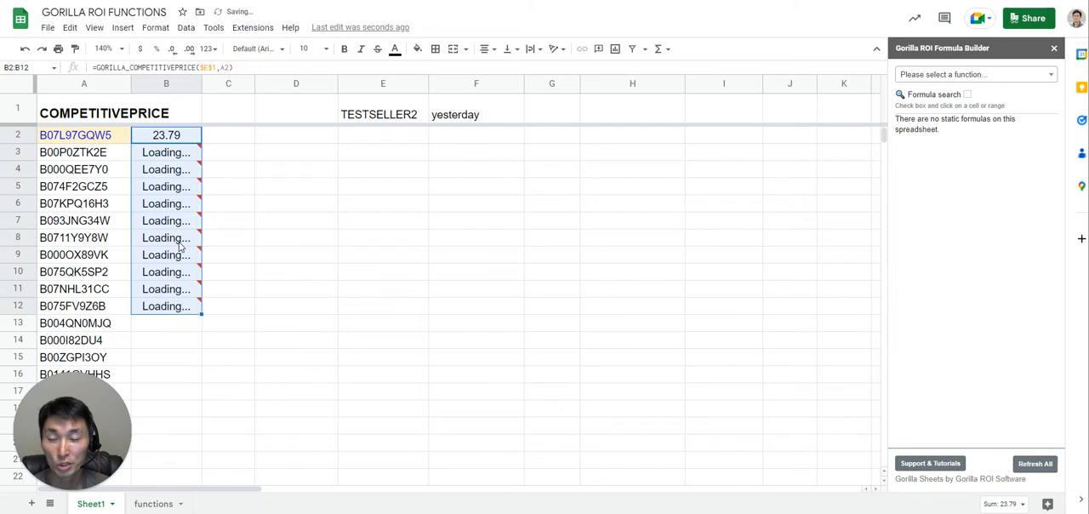
mouse_move(184, 158)
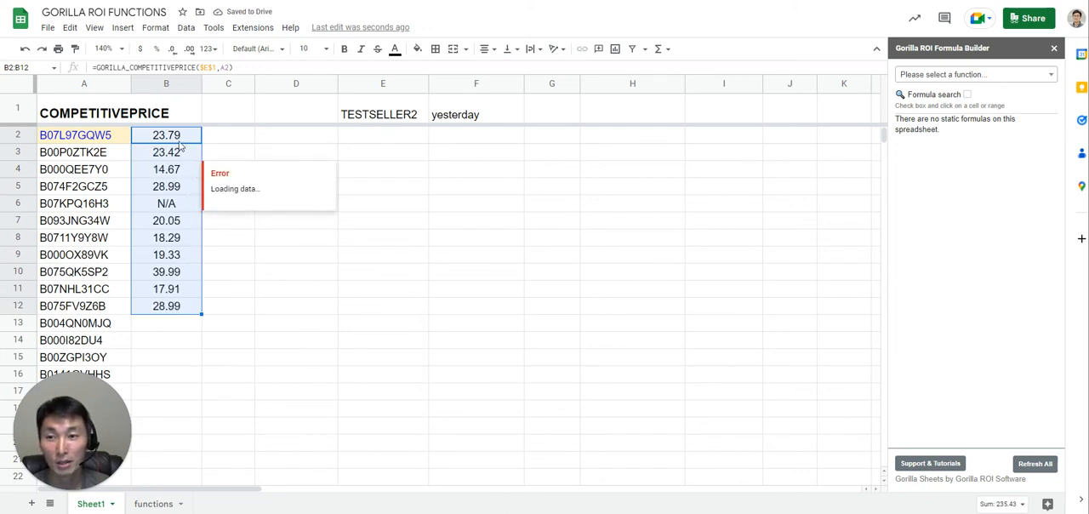
- Clear the filled formulas in B3:B12, keeping the one in B2
click(180, 142)
key(Down)
key(shift+Down)
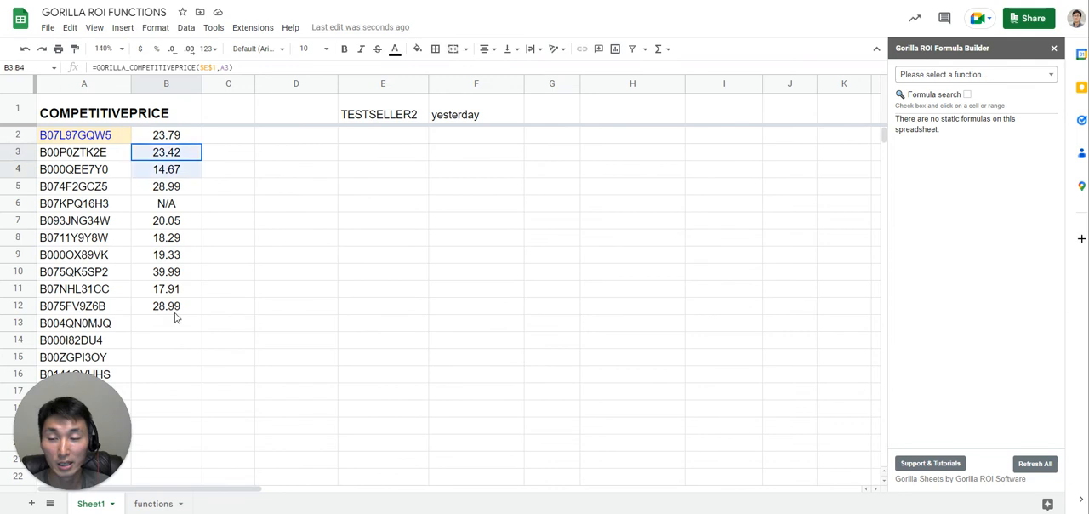
key(shift+Down)
key(shift+Down)
key(shift+Down)
key(shift+Down)
key(shift+Down)
key(shift+Down)
key(shift+Down)
key(shift+Down)
key(Delete)
- Extend the product reference in the B2 formula to the range A2:A17
double_click(180, 141)
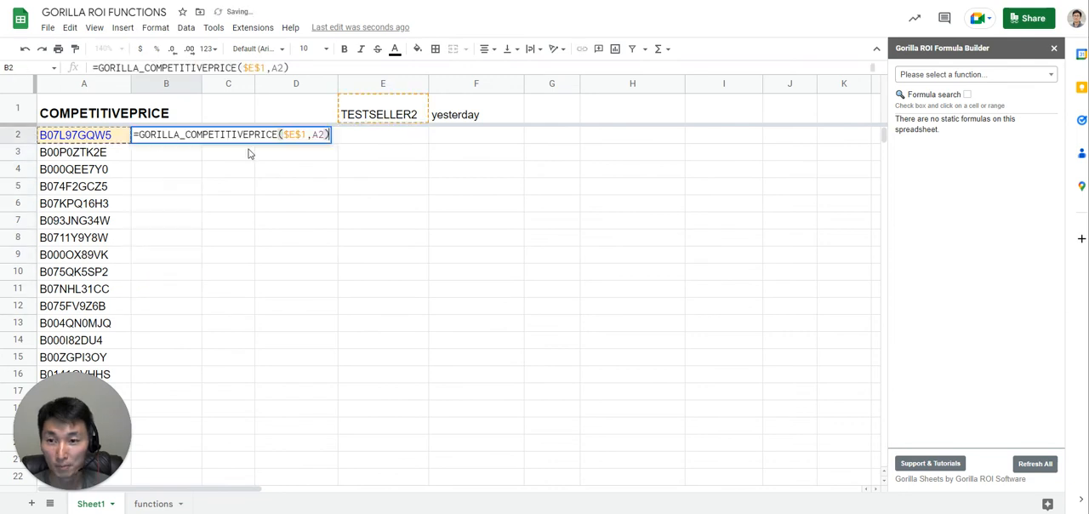
text(:A17)
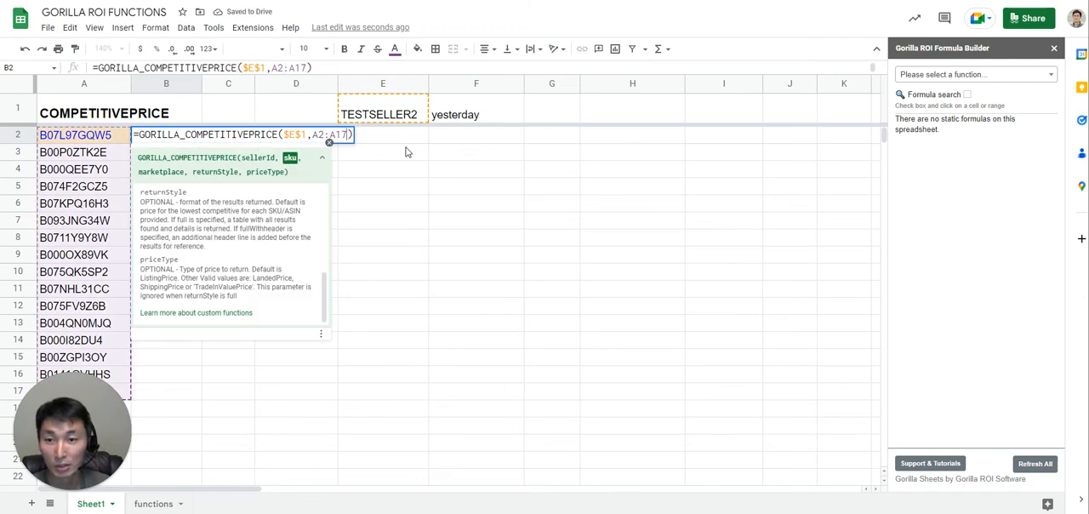
key(Return)
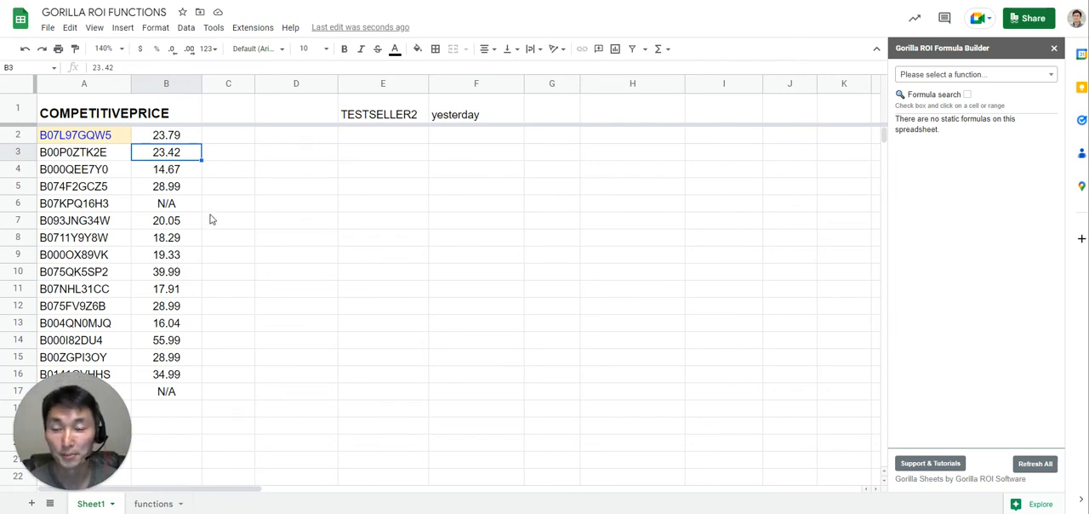
- Change the B2 formula to =GORILLA_COMPETITIVEPRICE($E$1,A2,,"fullwithheader") to return the full table with headers for one ASIN
click(174, 142)
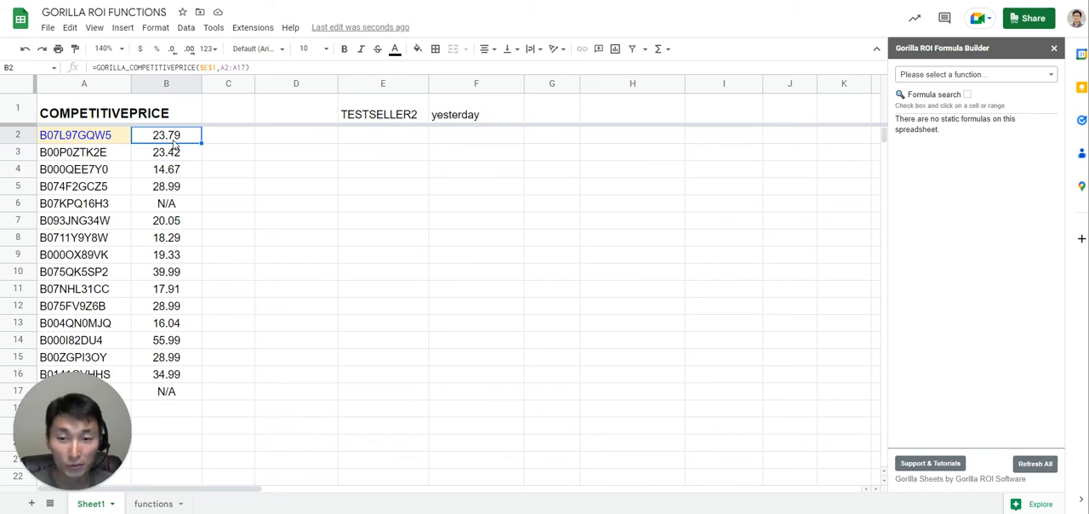
double_click(173, 142)
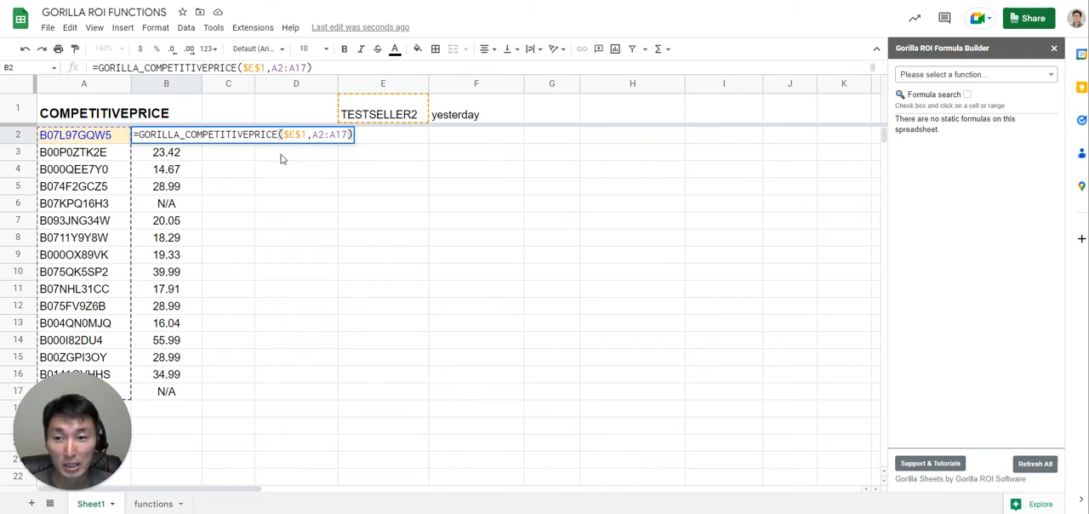
drag(324, 134, 356, 145)
key(BackSpace)
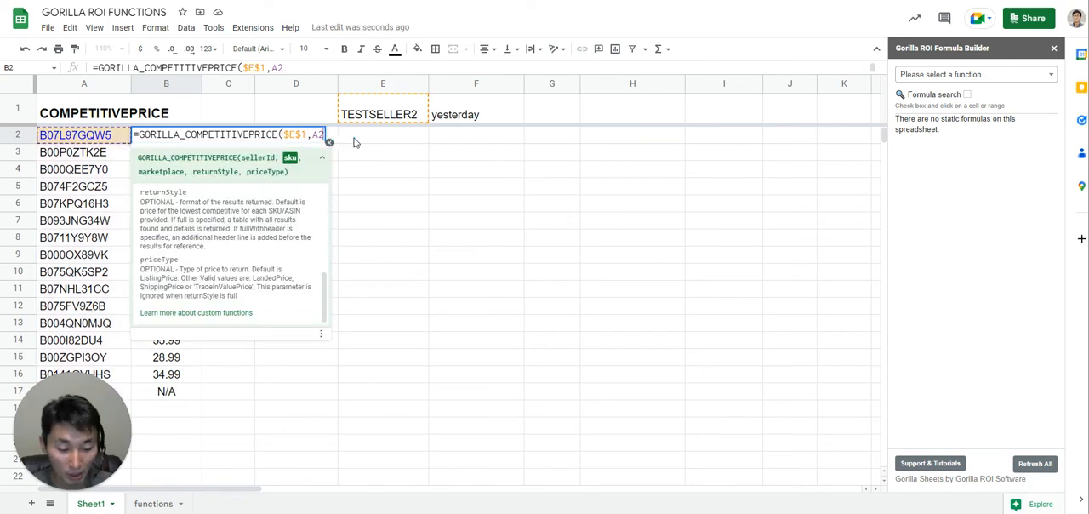
text(,)
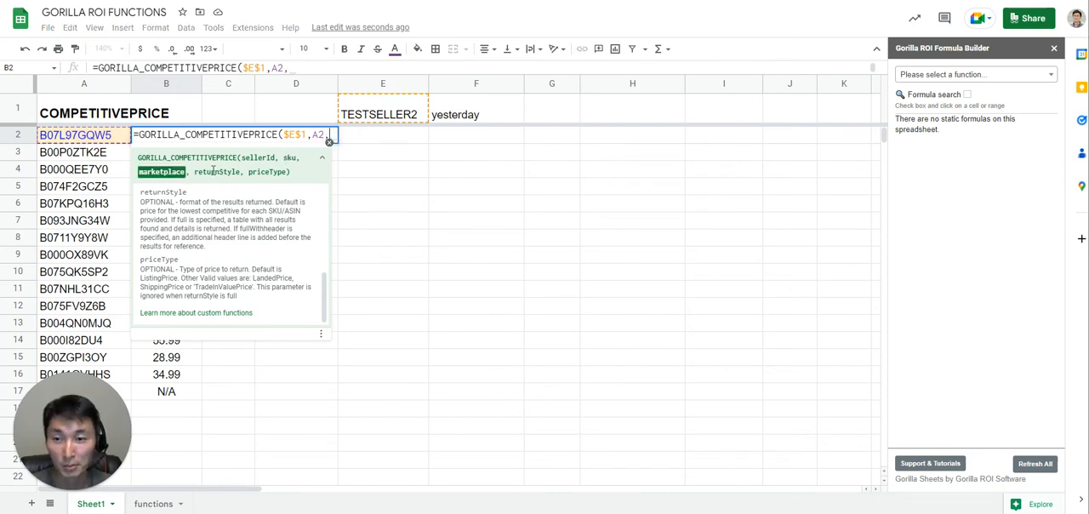
text(,)
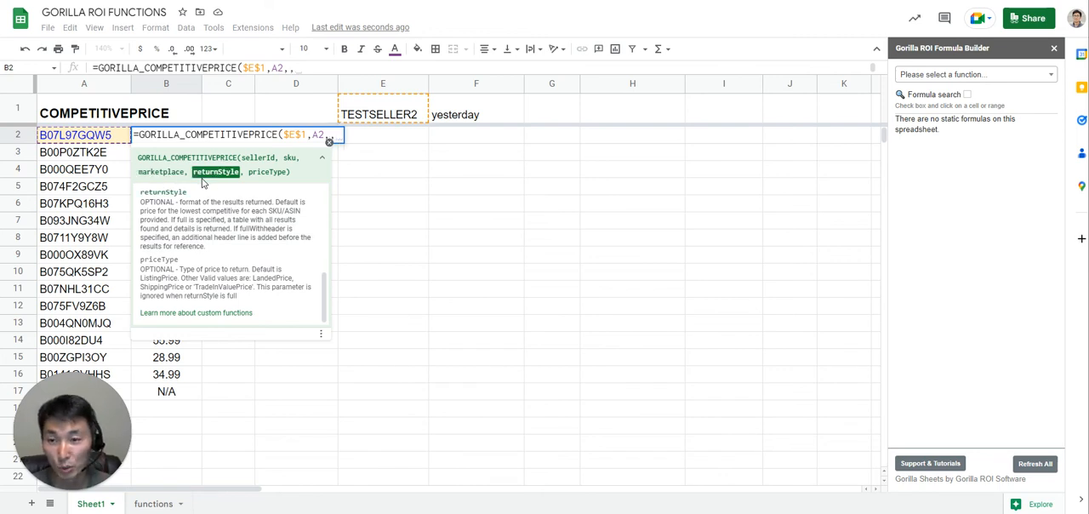
text(")
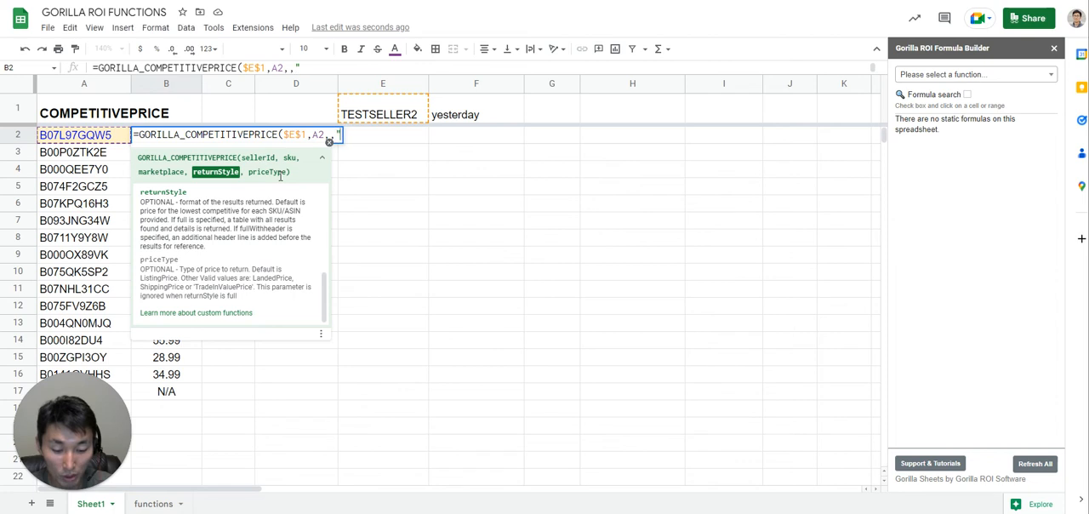
text(fullwithhe)
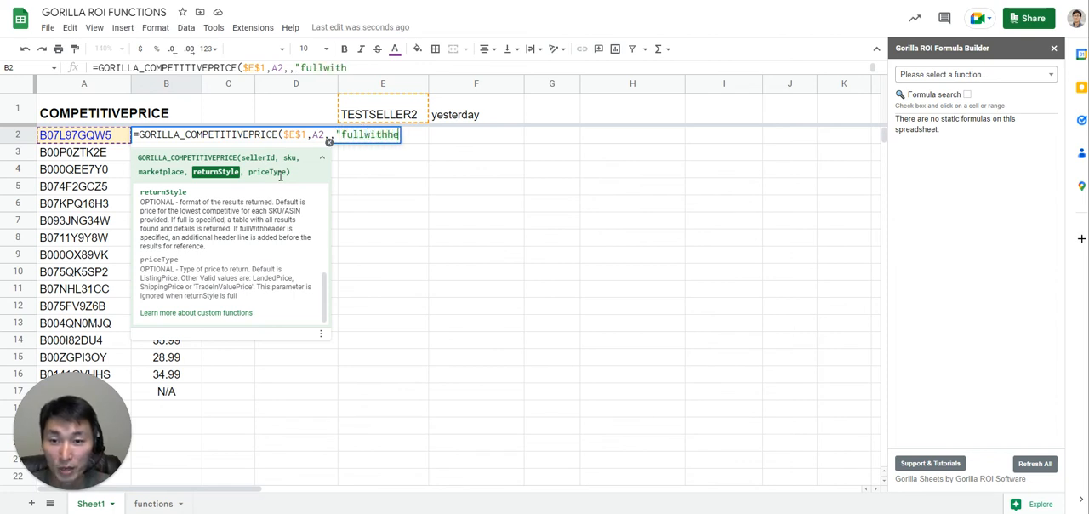
text(ader"))
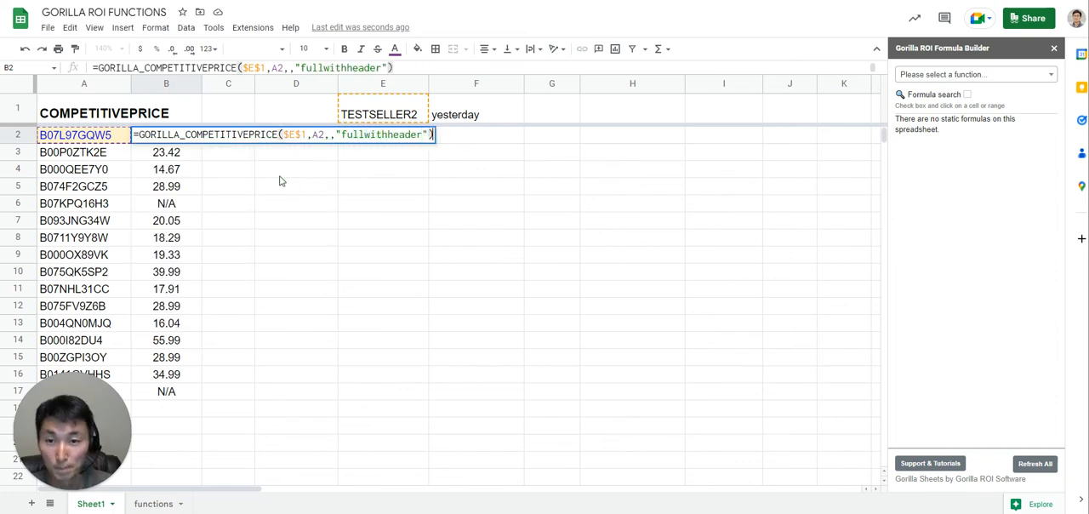
key(Return)
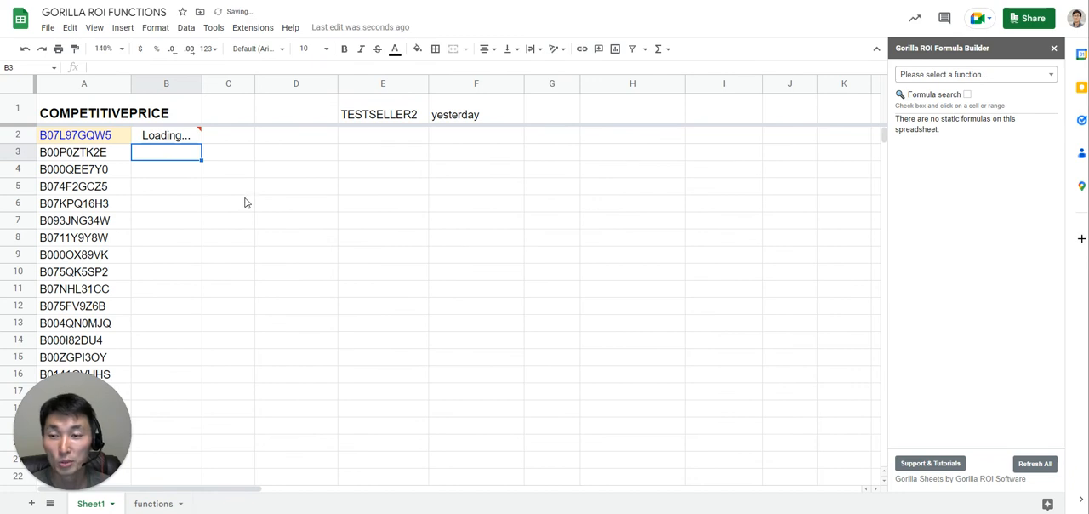
click(103, 138)
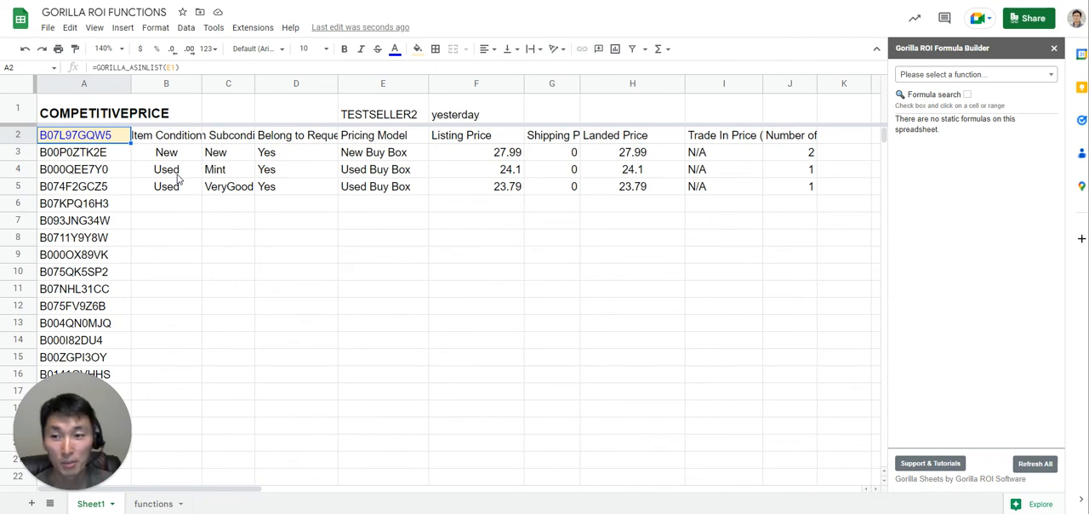
click(237, 175)
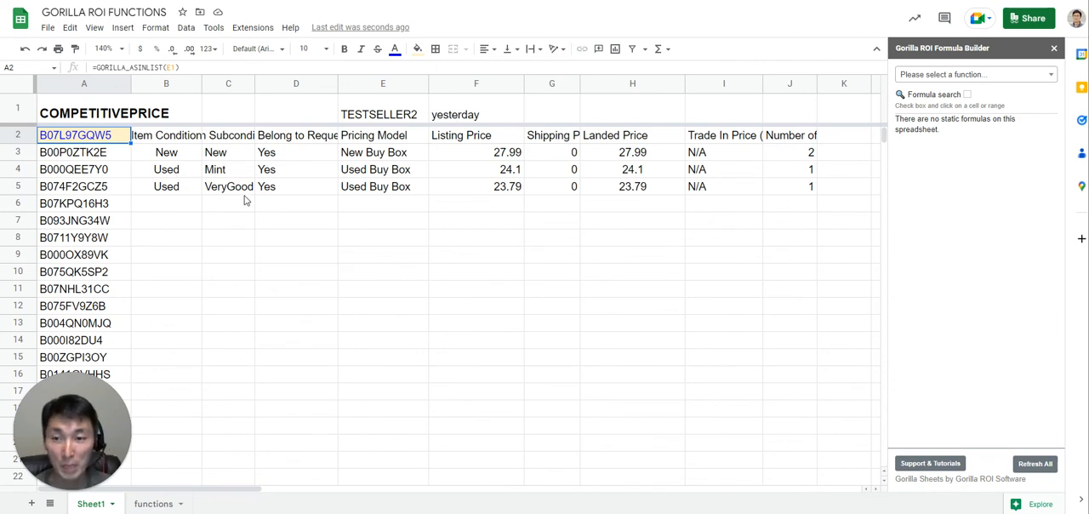
click(244, 192)
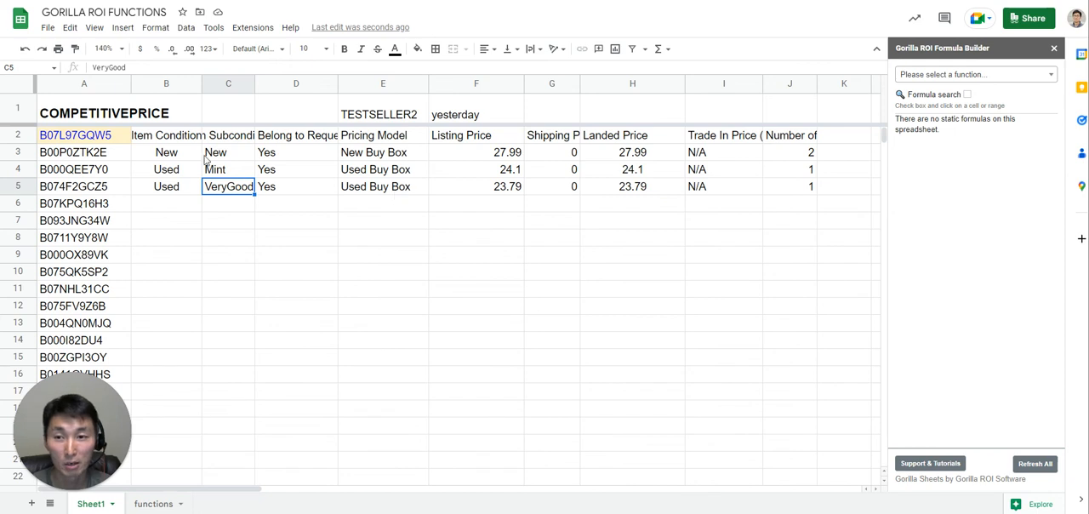
- Try the "fullwithheader" formula in B2 with the product range A2:A17
click(181, 140)
key(F2)
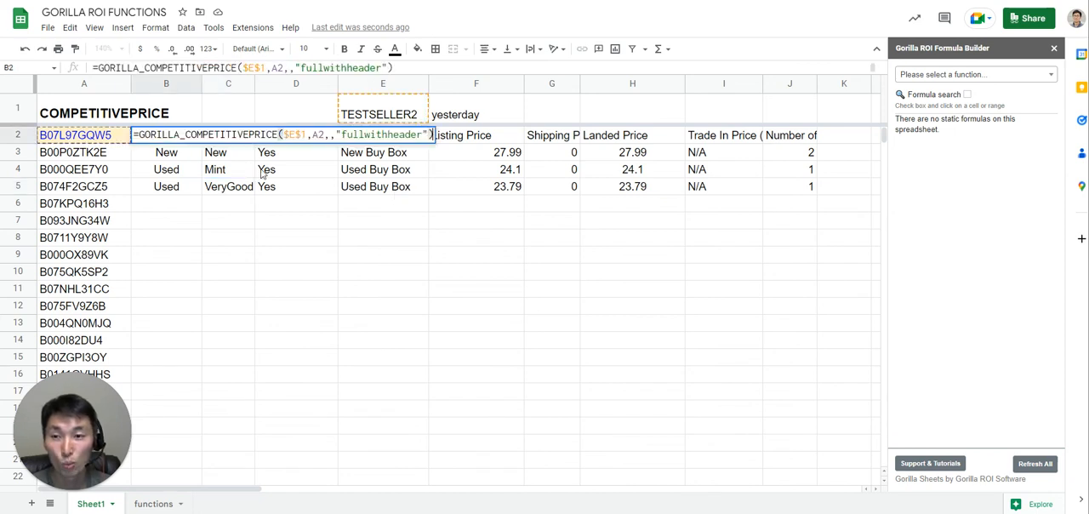
click(324, 136)
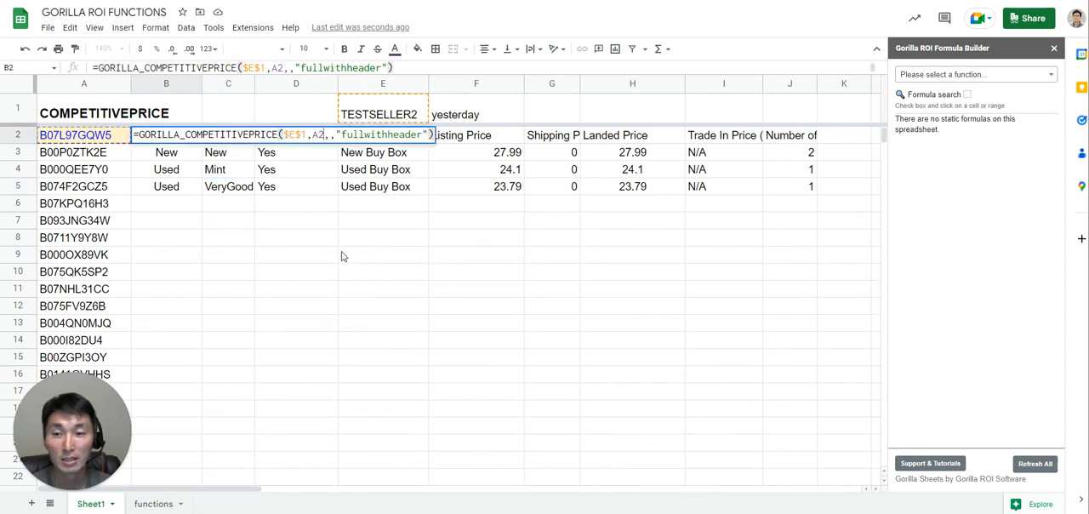
text(:A17)
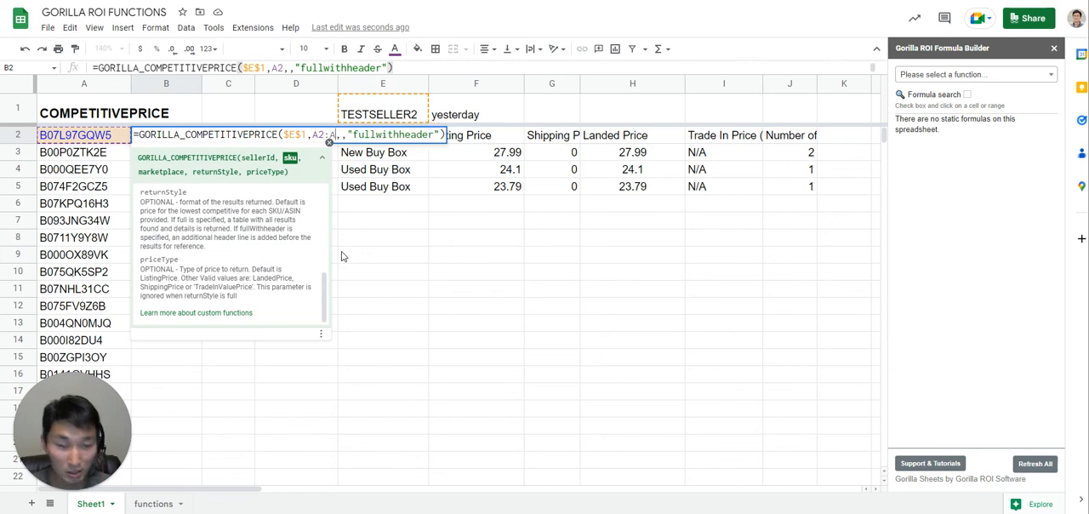
key(Return)
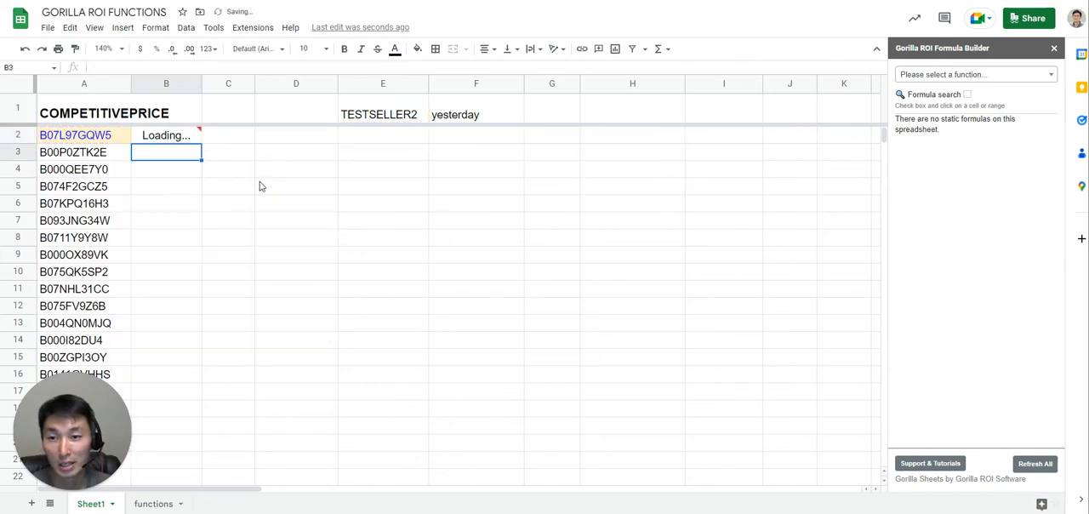
double_click(178, 139)
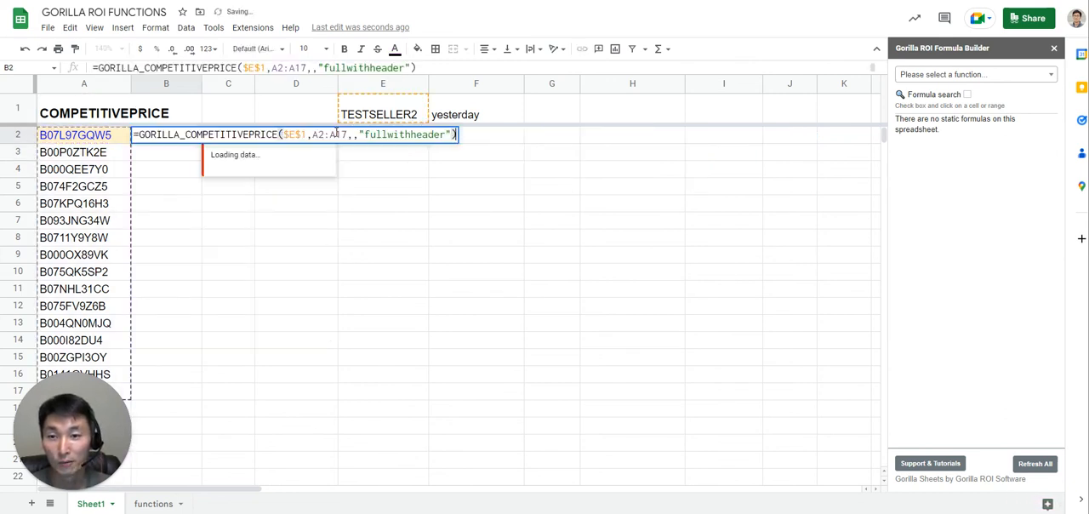
key(Escape)
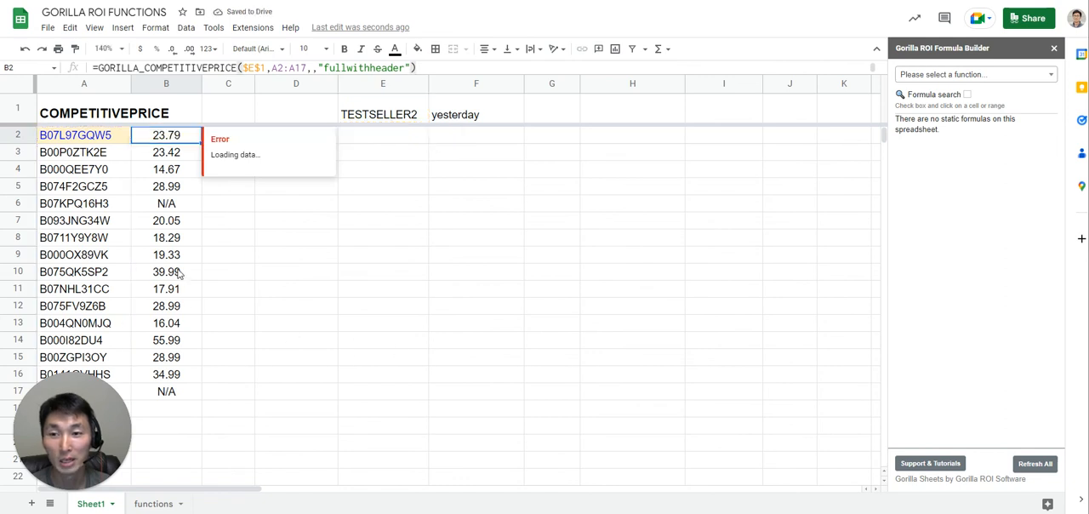
- Reduce the product reference in the B2 "fullwithheader" formula to the single cell A2
double_click(181, 139)
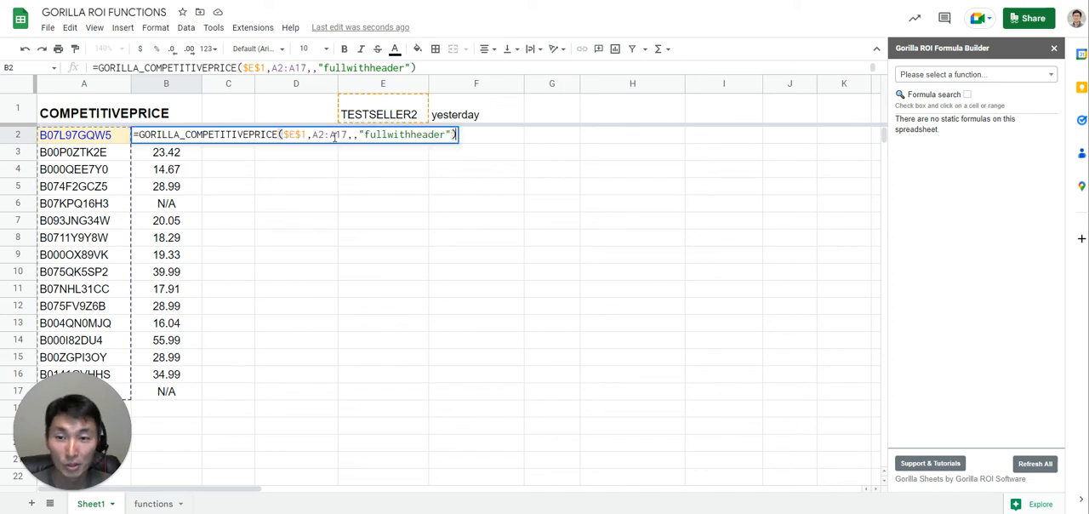
drag(324, 134, 349, 135)
key(BackSpace)
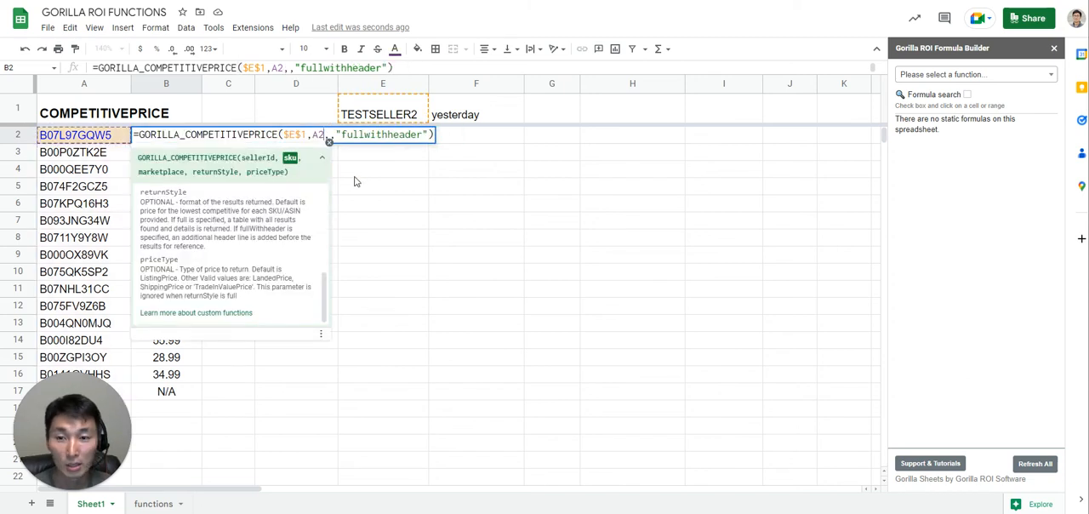